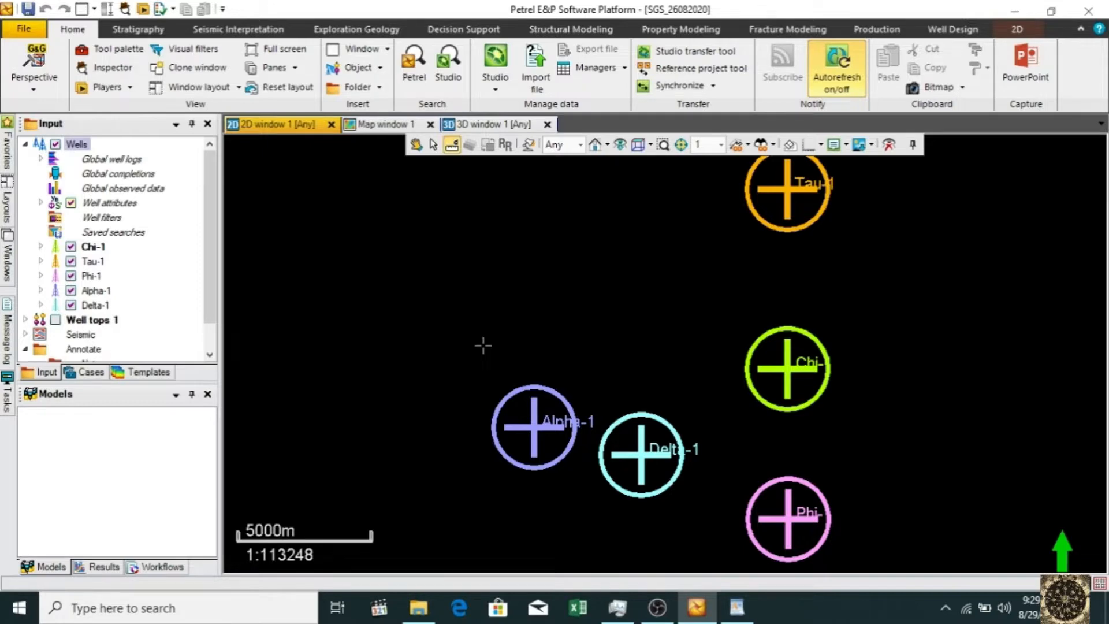
Step: Switch to File Explorer to examine the contents of the Deviation Surveys folder inside Wells, and return to Petrel
left_click(106, 306)
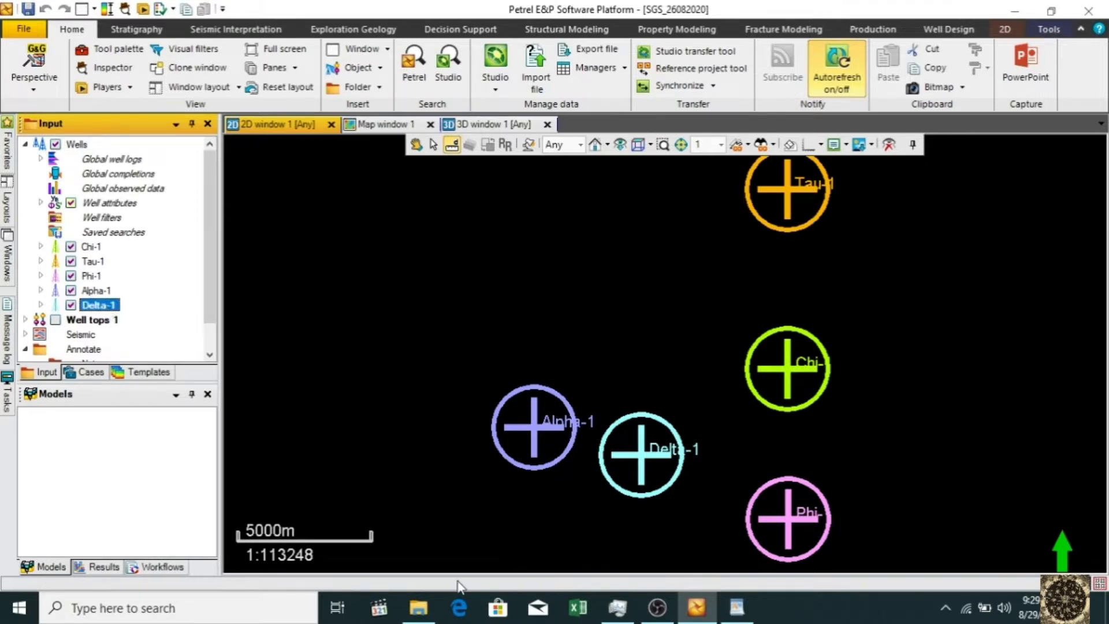
left_click(456, 540)
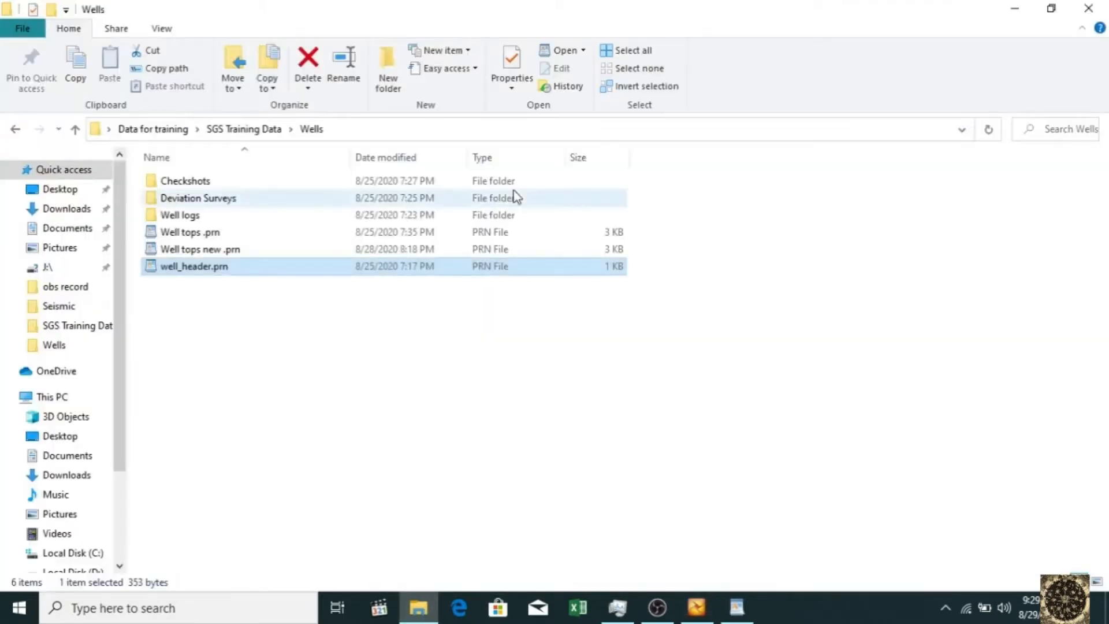
double_click(241, 195)
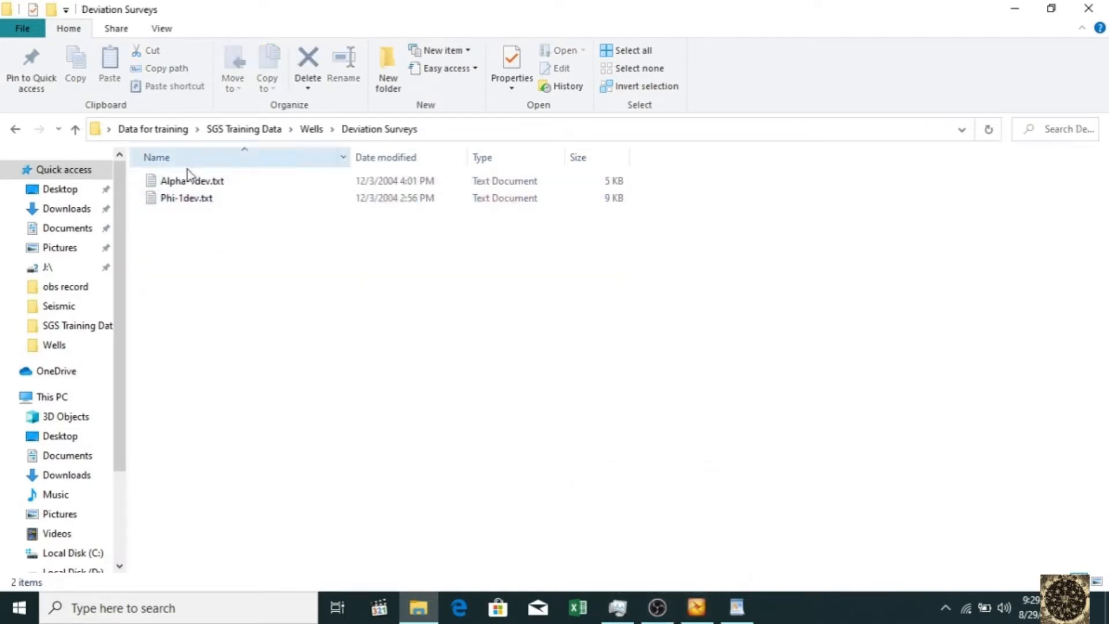
left_click(435, 595)
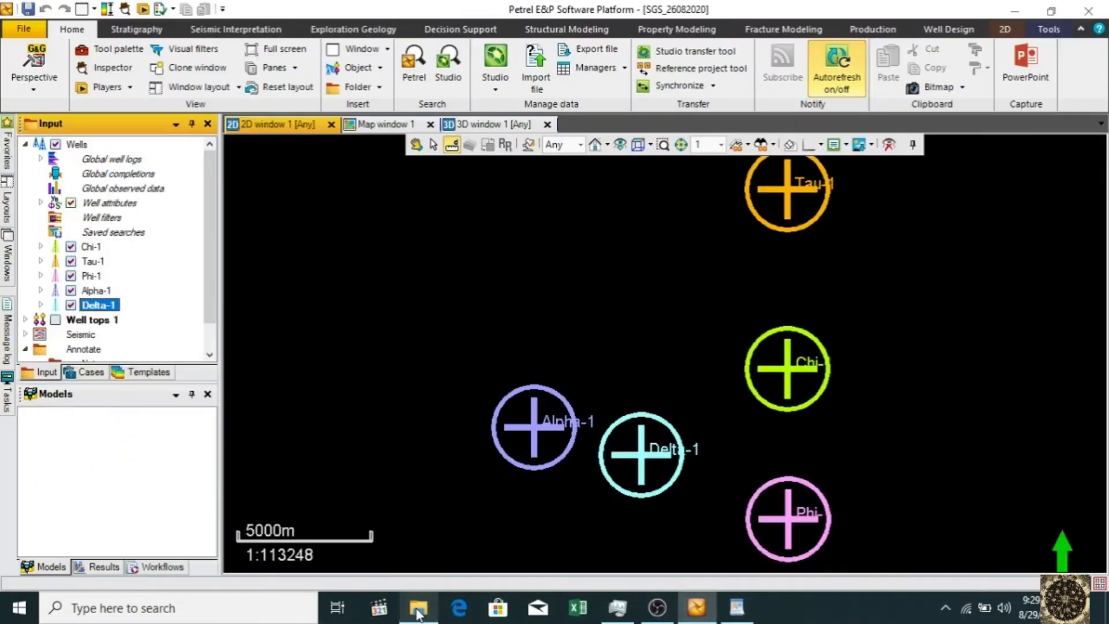
Step: Import Alpha-1dev.txt from the Deviation Surveys folder into well Alpha-1 using the Well path/deviation (ASCII) format
right_click(107, 290)
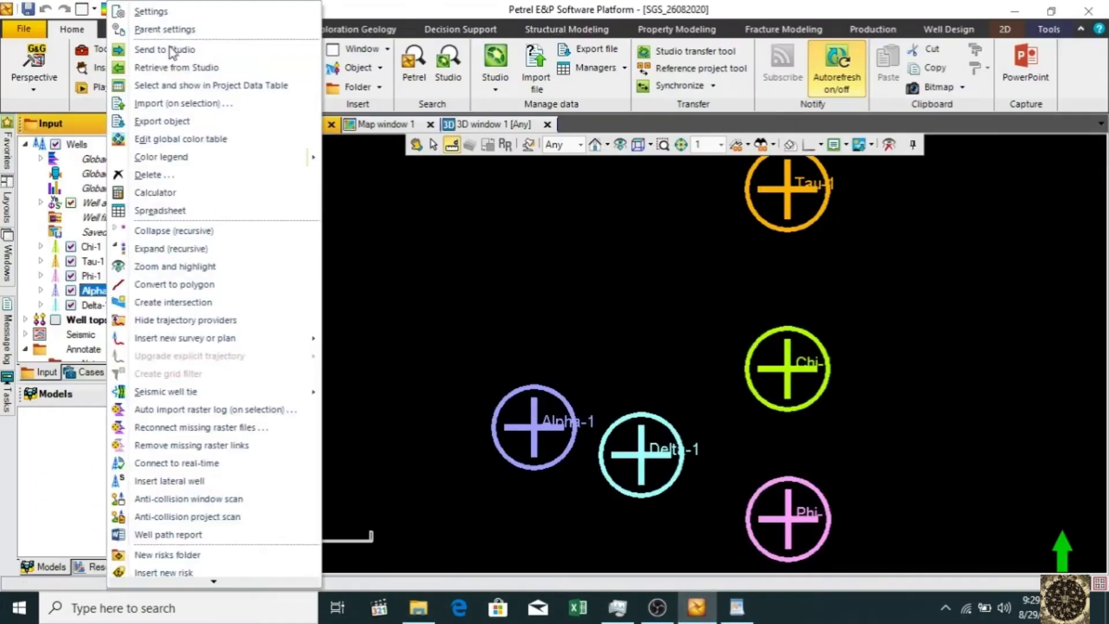
left_click(163, 104)
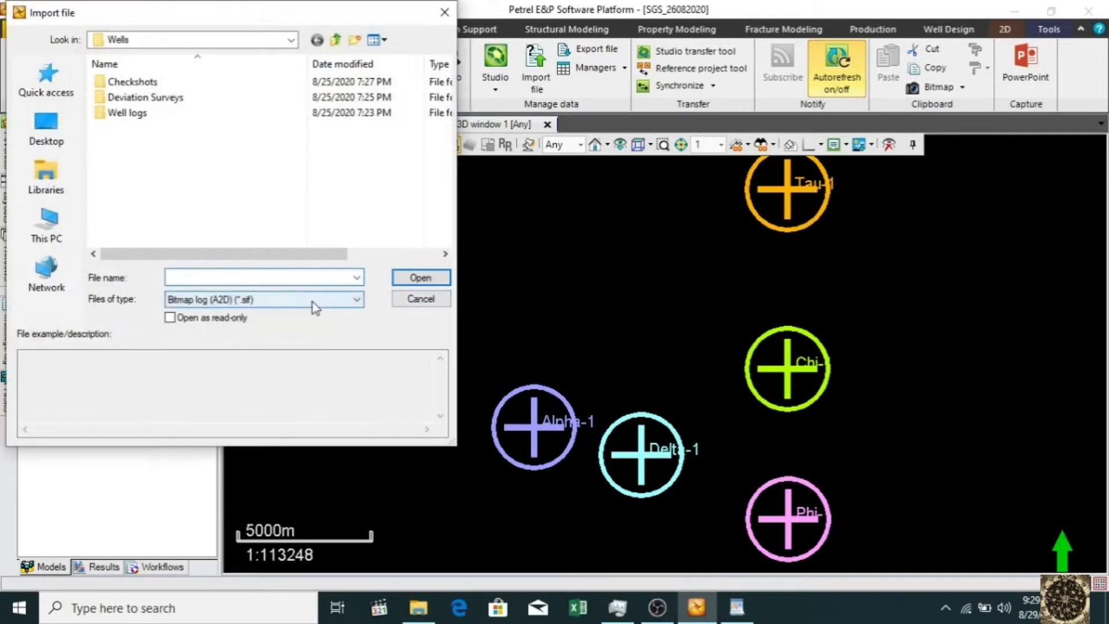
left_click(313, 302)
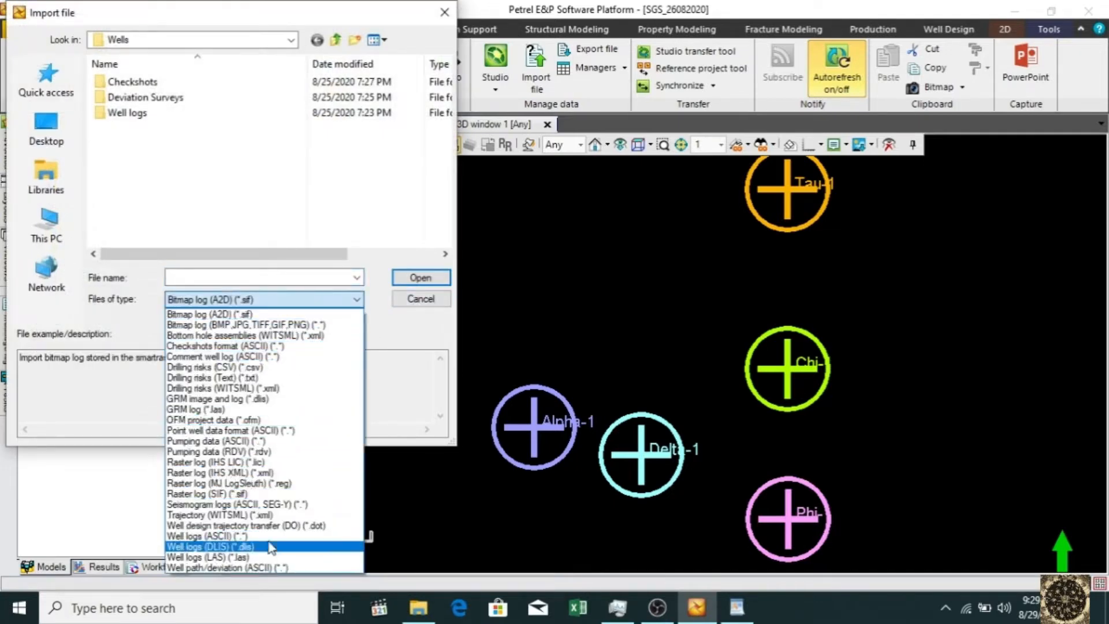
left_click(235, 568)
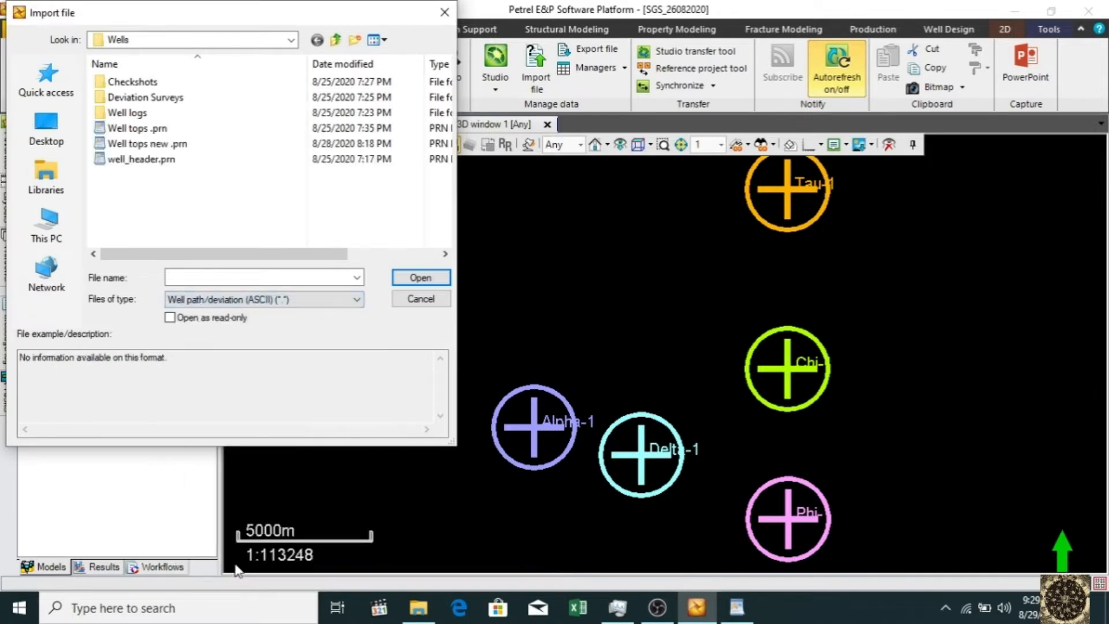
double_click(128, 99)
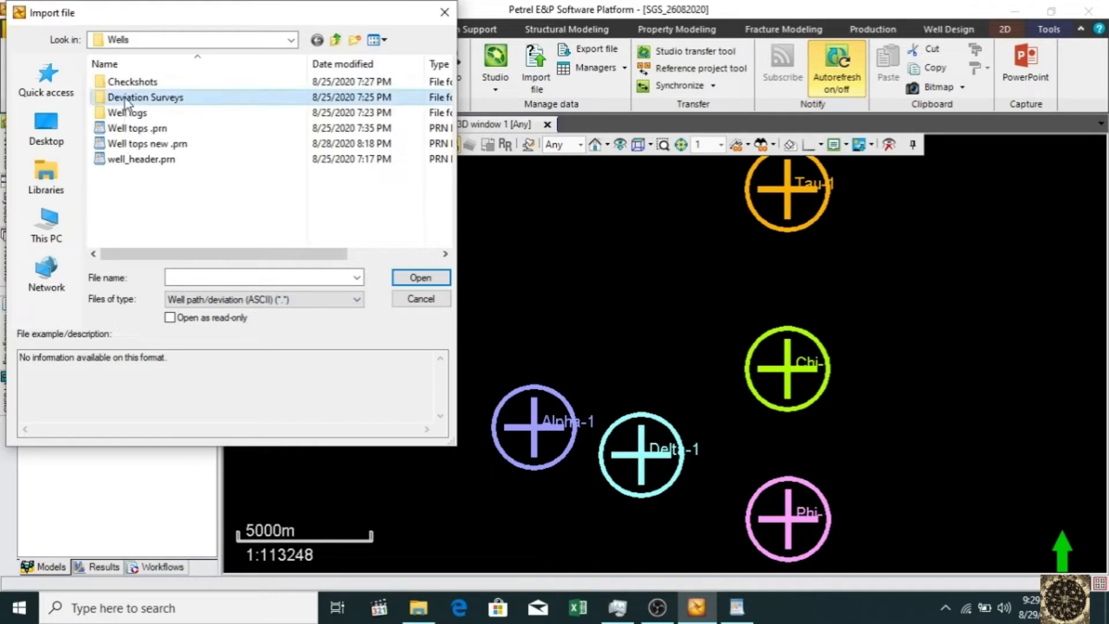
left_click(144, 87)
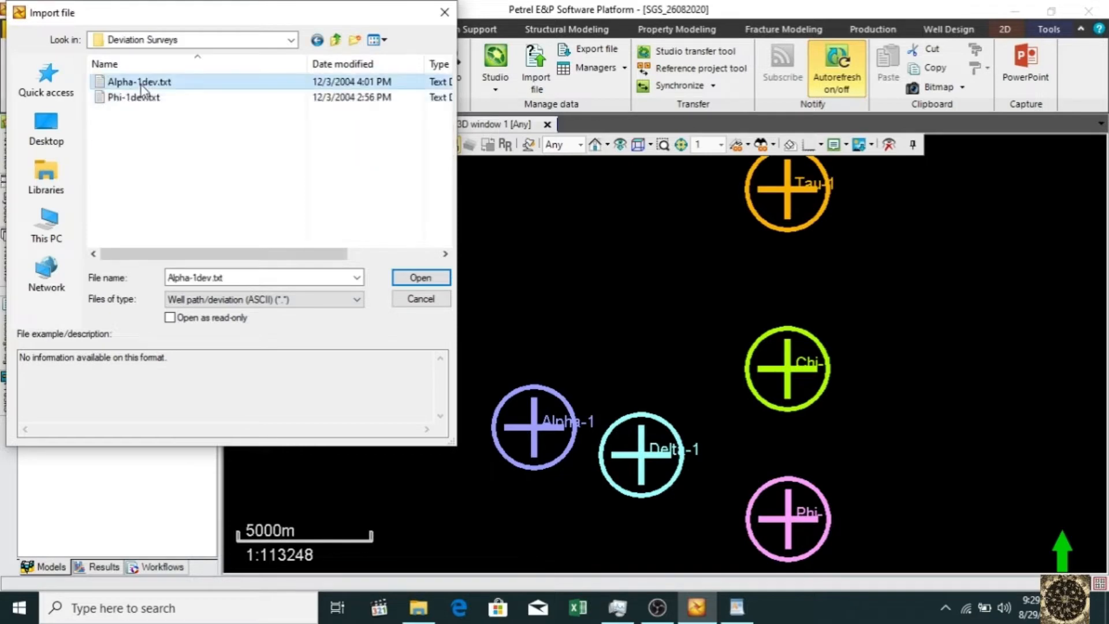
left_click(420, 280)
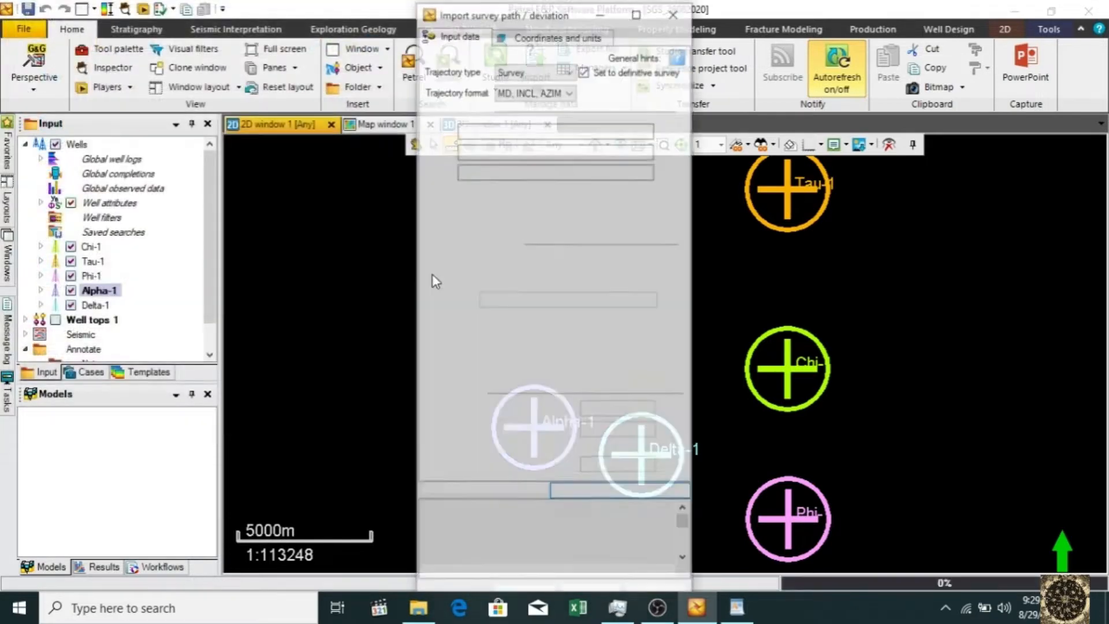
Step: Set the trajectory type to Survey and the trajectory format to DX, DY, TVD for the Alpha-1 deviation import
left_click_drag(565, 4, 530, 21)
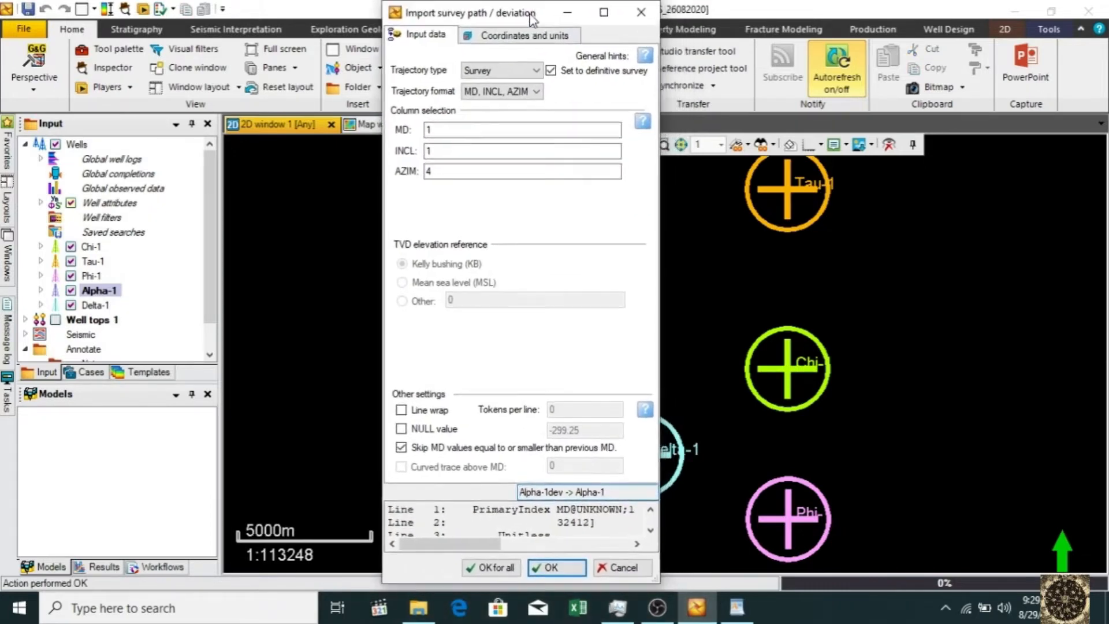
left_click(472, 71)
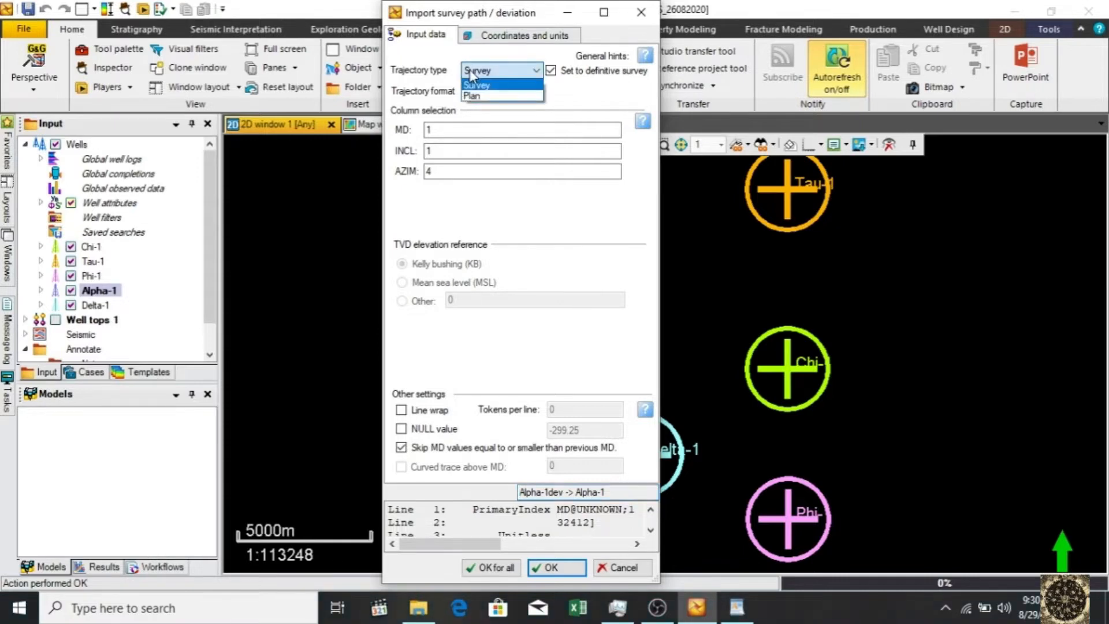
left_click(475, 85)
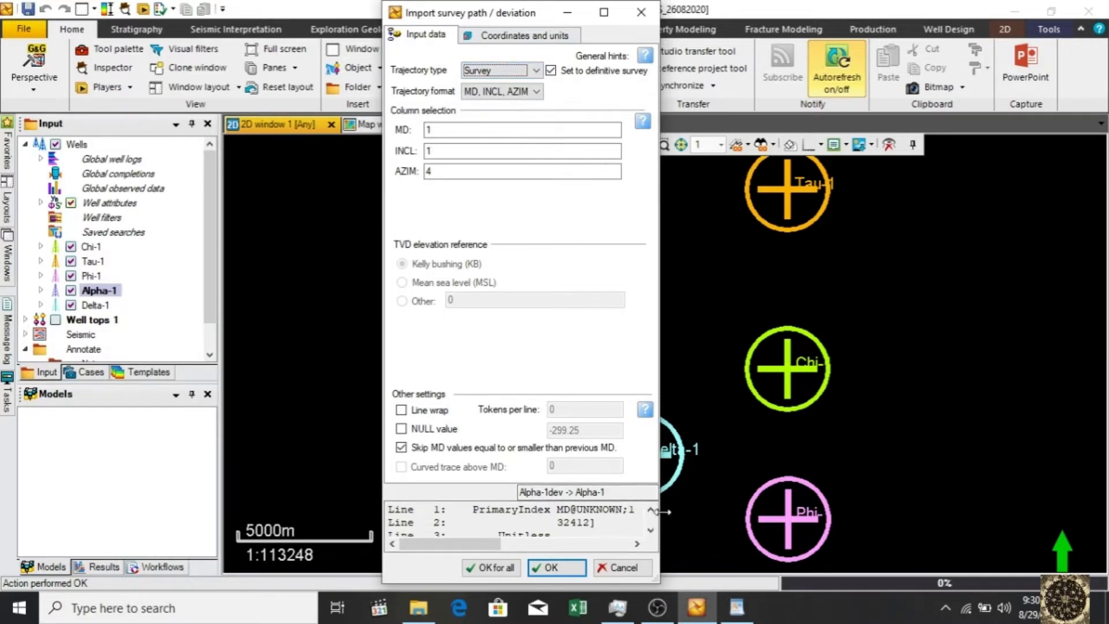
left_click_drag(734, 500, 882, 500)
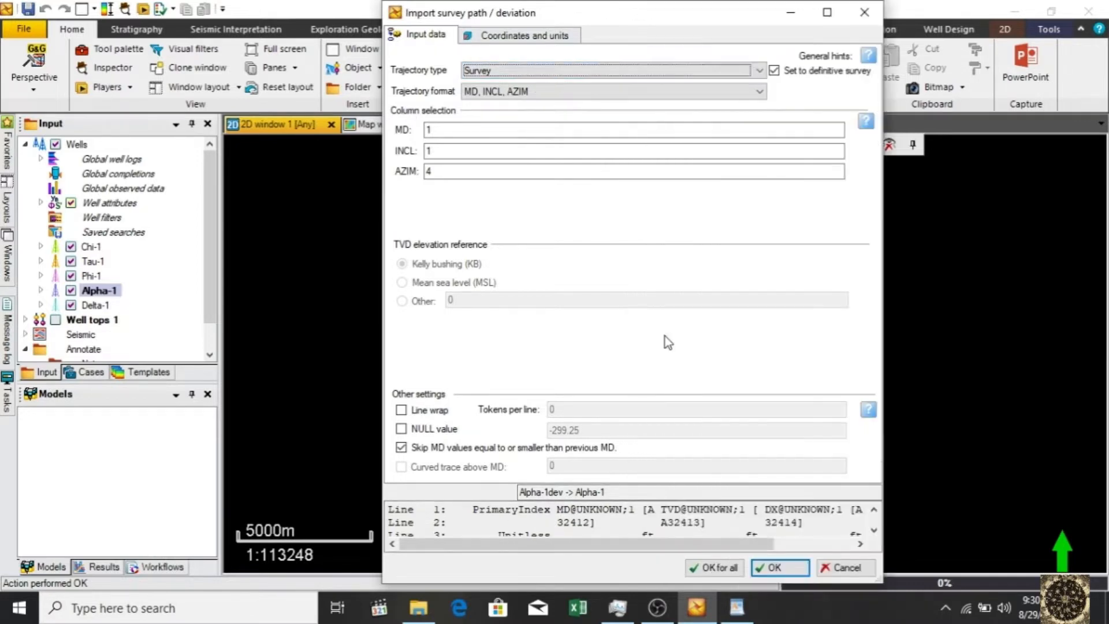
left_click(516, 92)
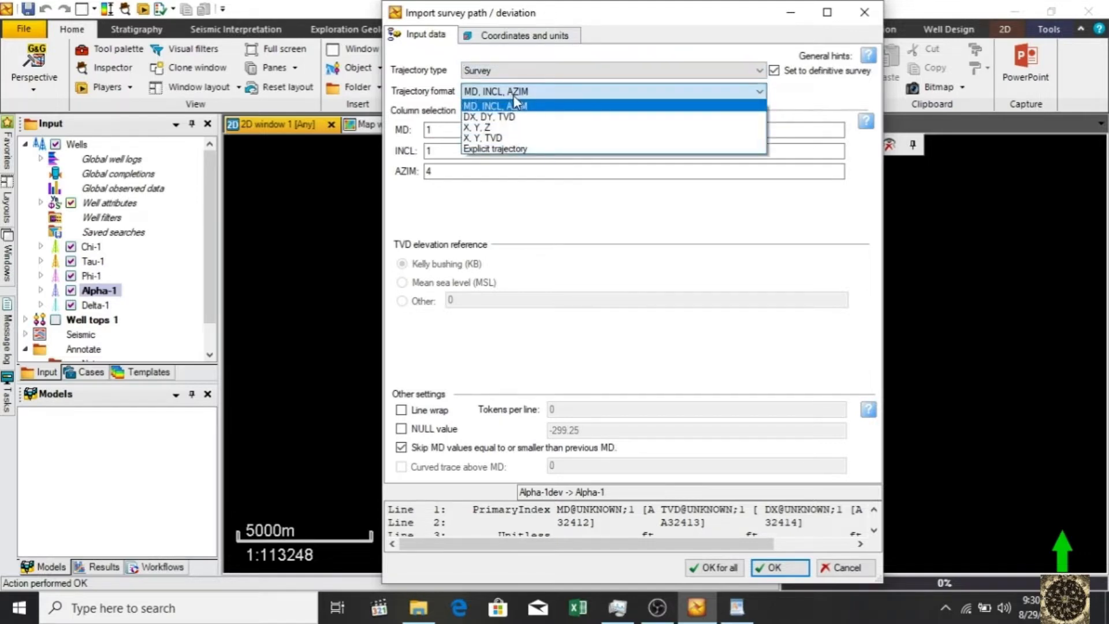
left_click(877, 283)
left_click_drag(884, 282, 976, 283)
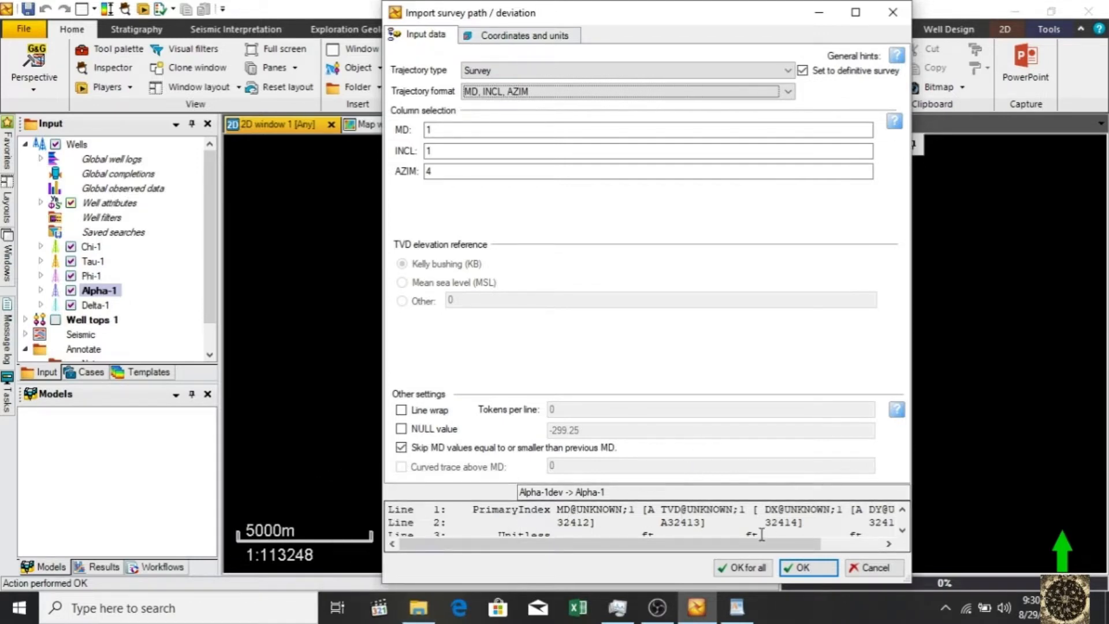
left_click_drag(760, 543, 691, 560)
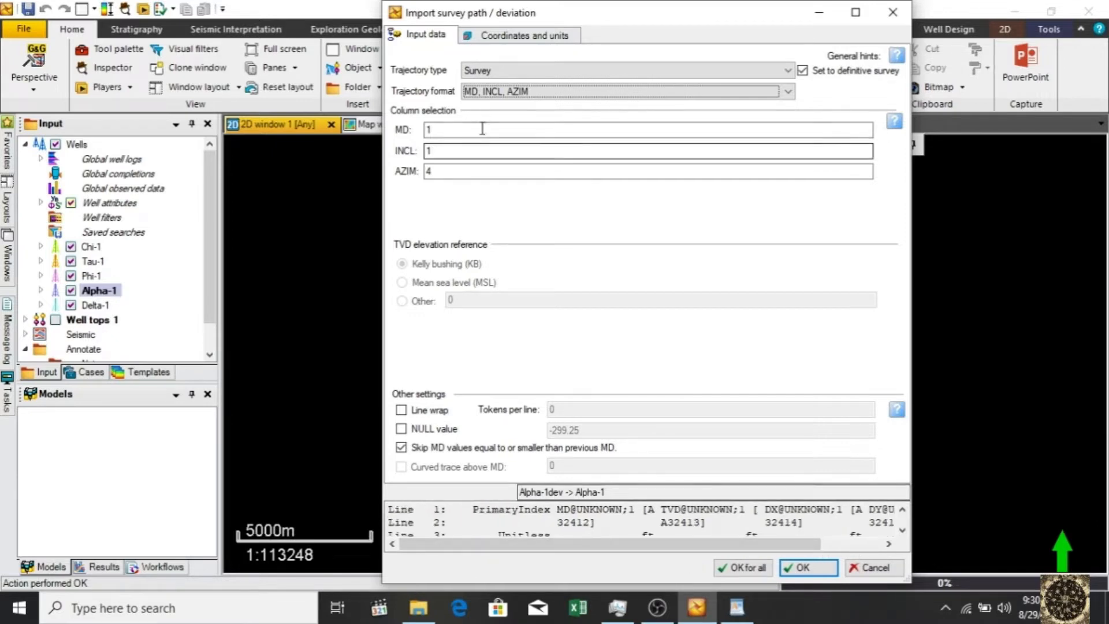
left_click(500, 93)
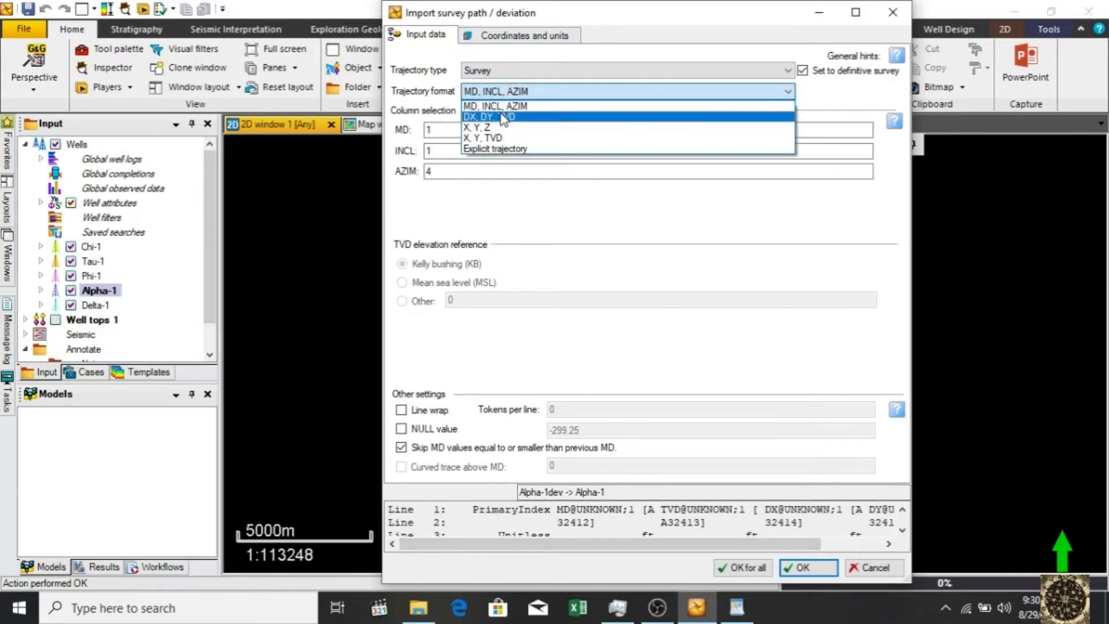
left_click(504, 119)
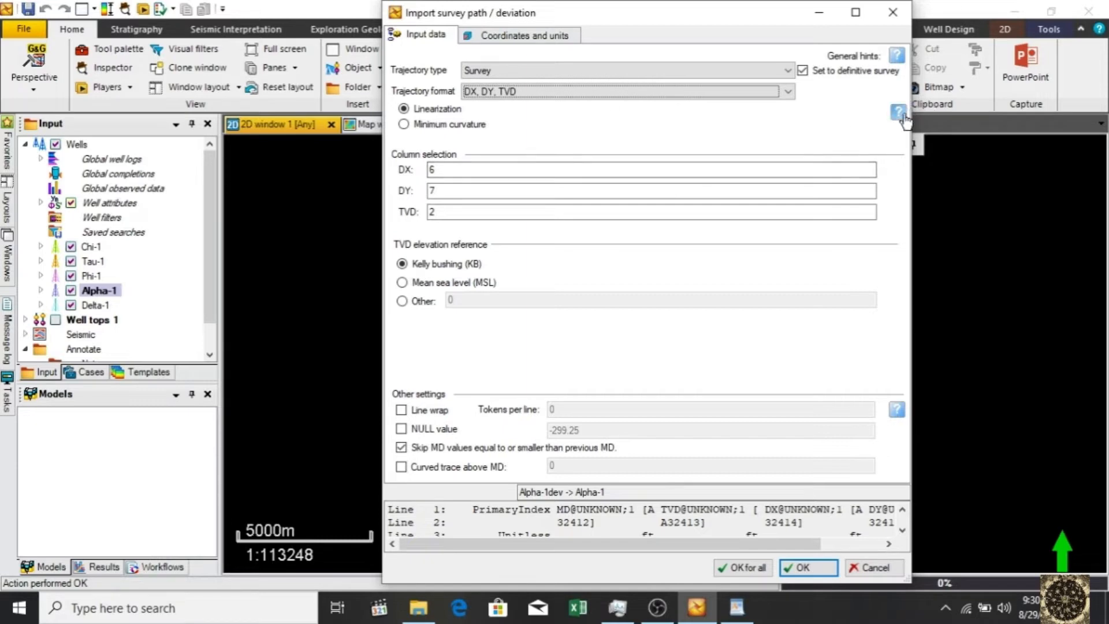
Step: Assign the survey file columns as DX 4, DY 5 and TVD 3
mouse_move(903, 121)
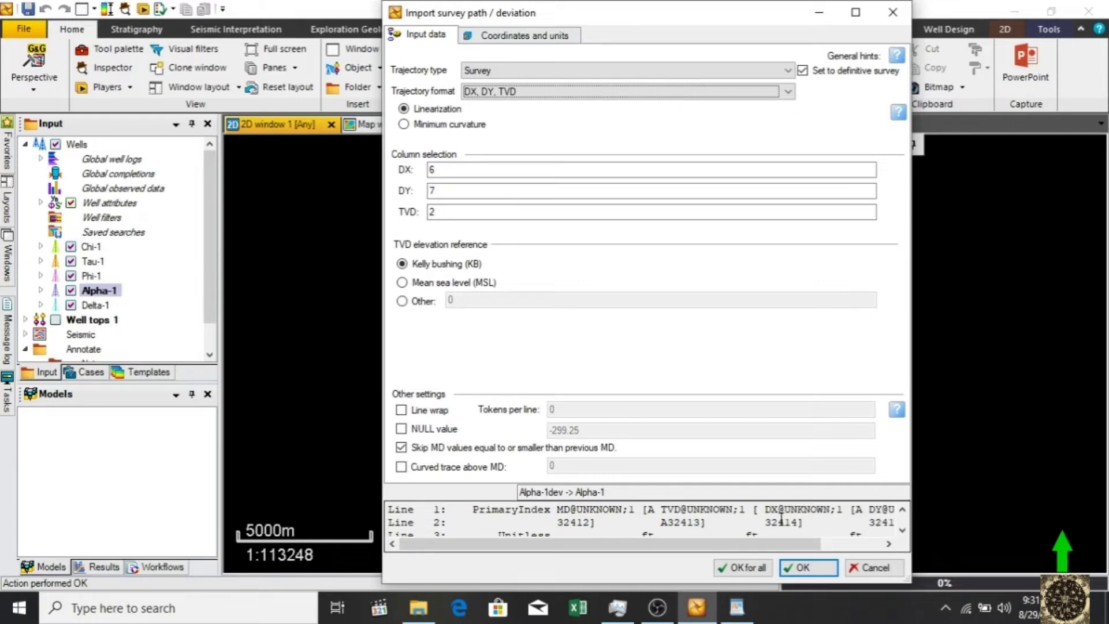
left_click_drag(464, 169, 406, 164)
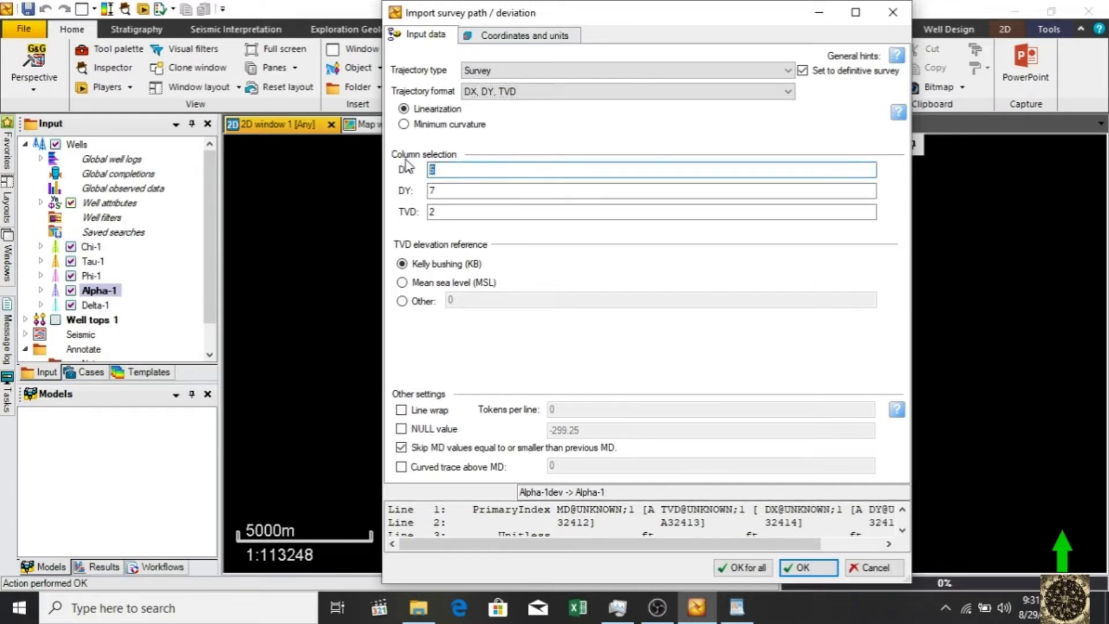
type("4")
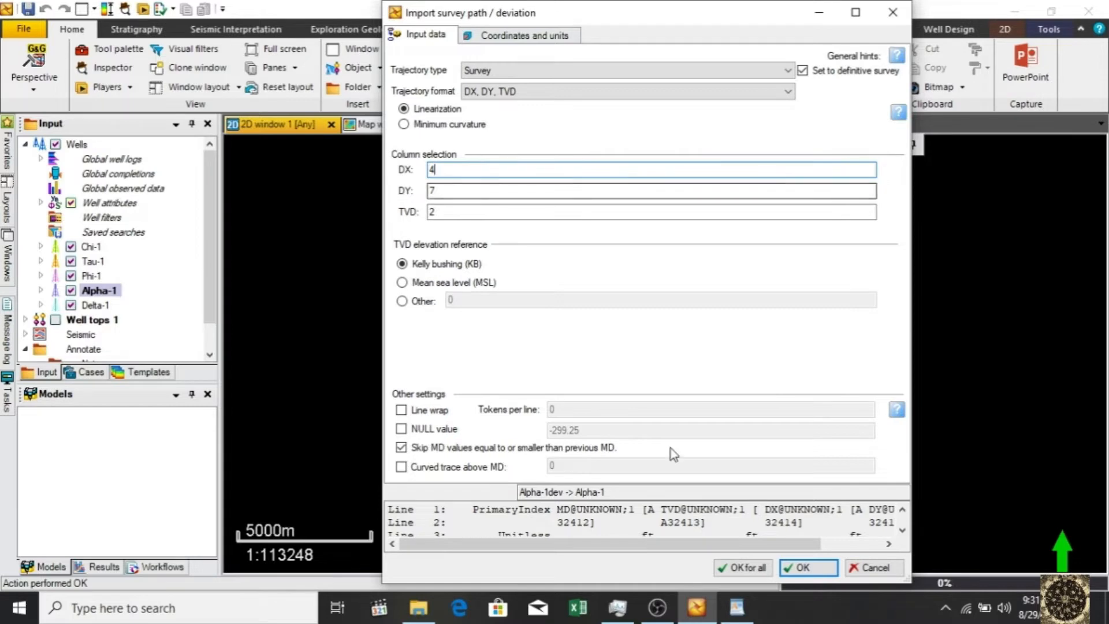
left_click_drag(447, 197, 417, 189)
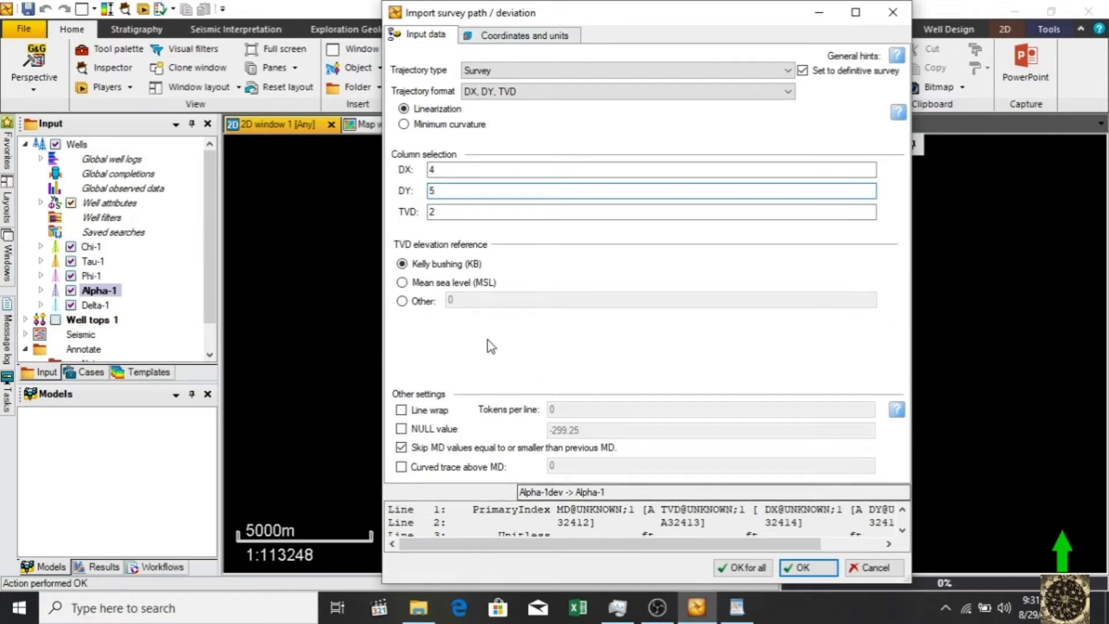
left_click_drag(434, 212, 427, 214)
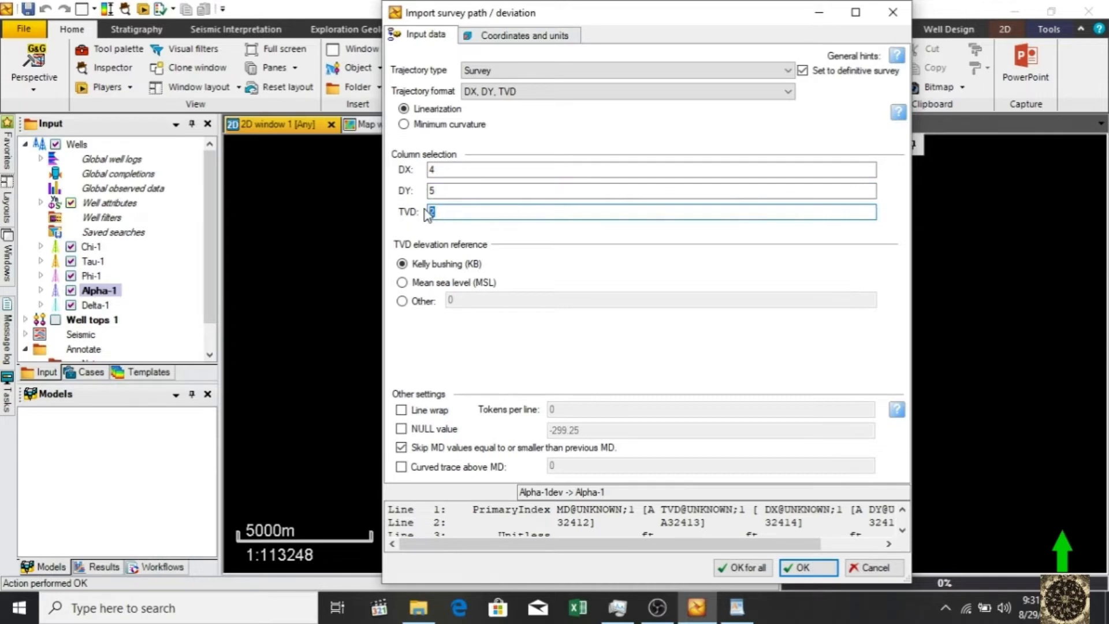
type("3")
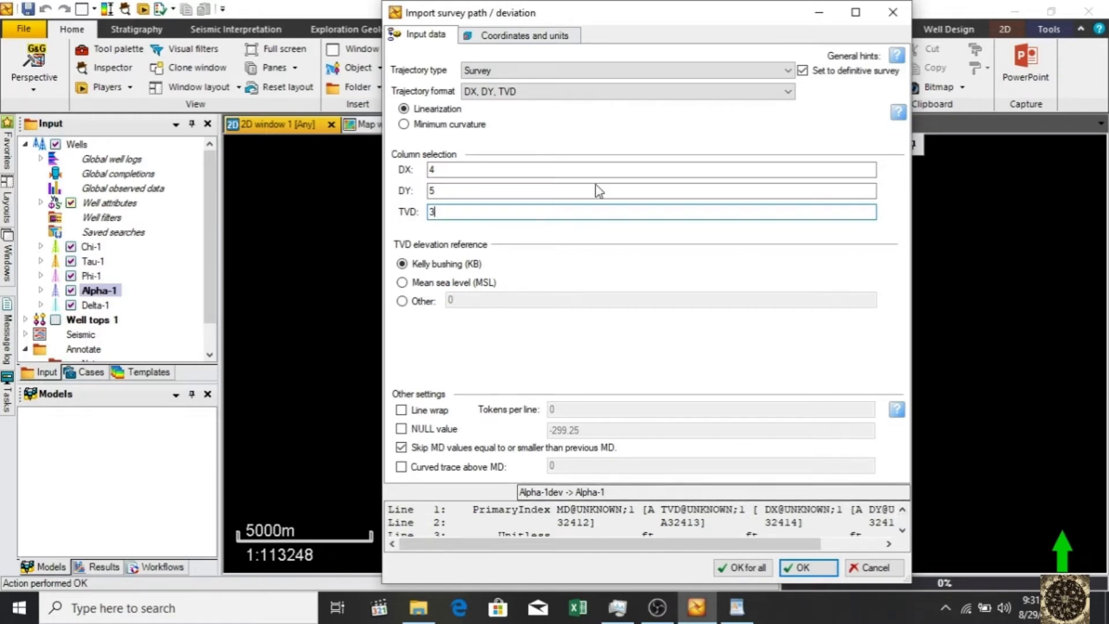
Step: Keep the ED50-UTM31 file CRS, specify ft as the input Z unit, and complete the Alpha-1 survey import
left_click(508, 34)
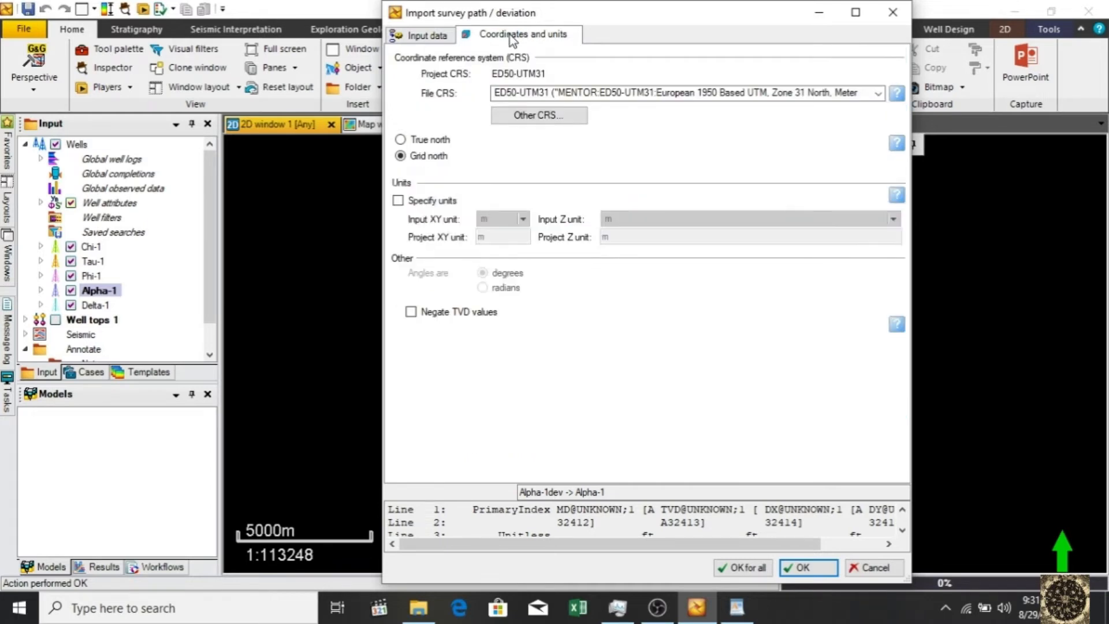
left_click(507, 92)
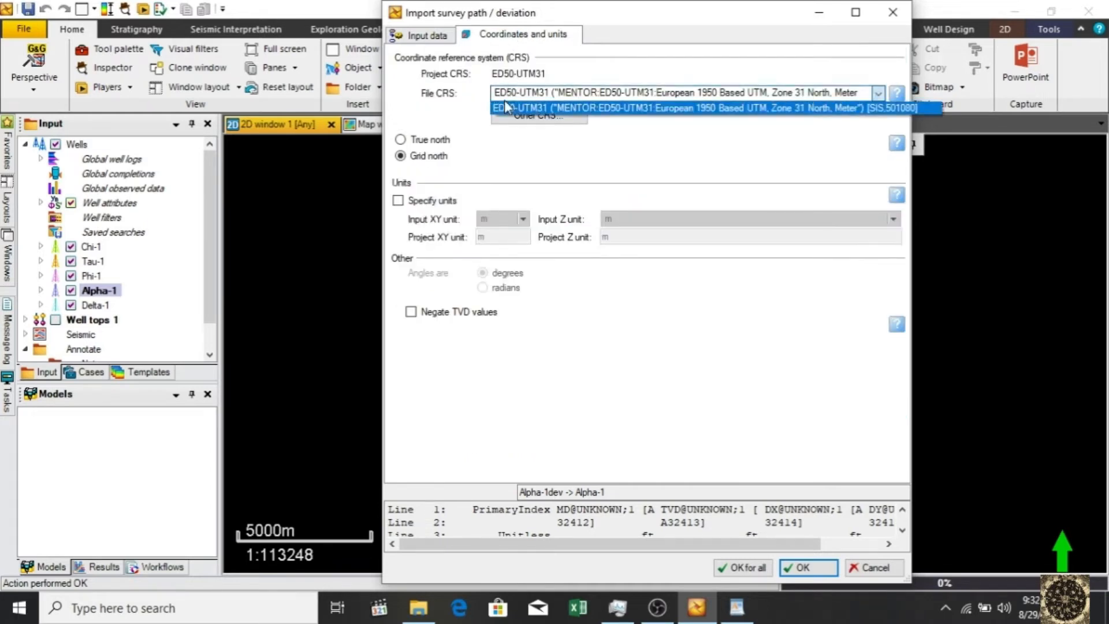
left_click(609, 145)
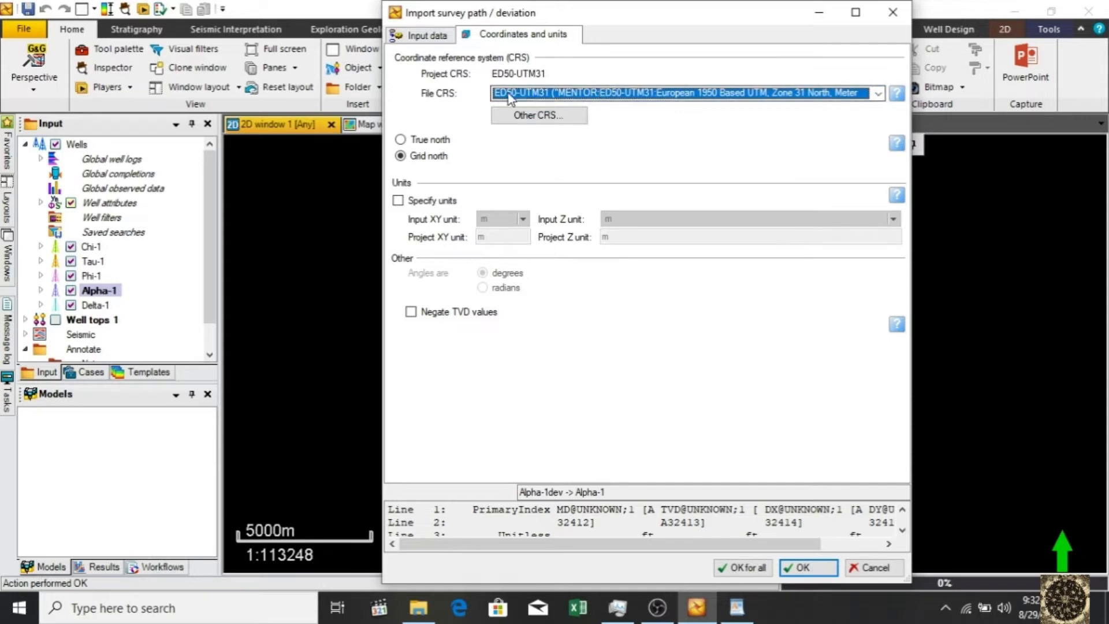
left_click(398, 201)
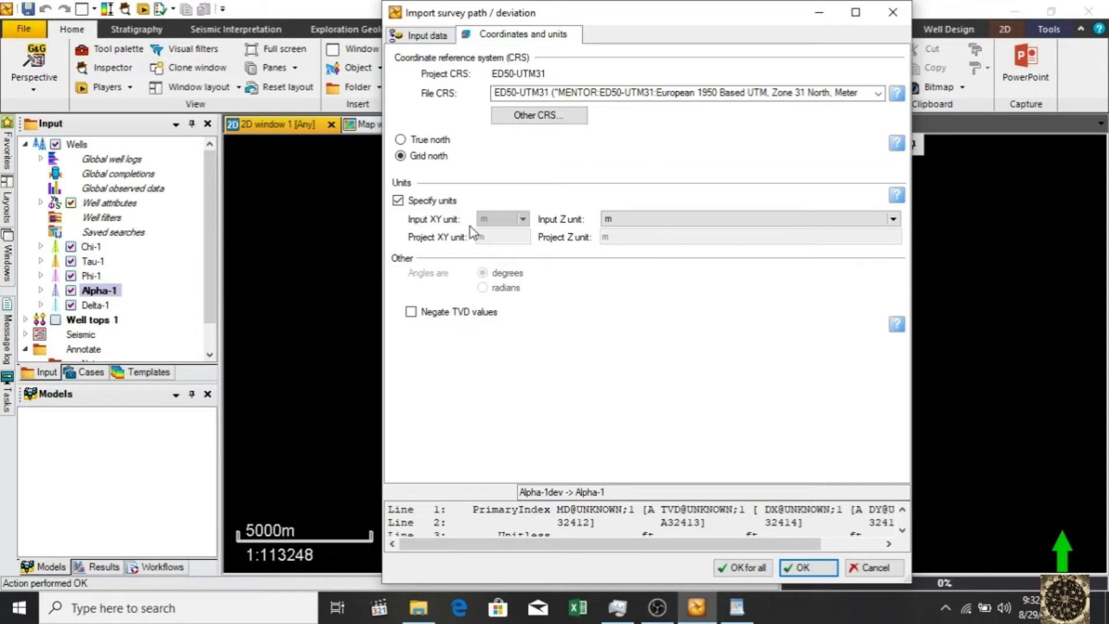
left_click(716, 220)
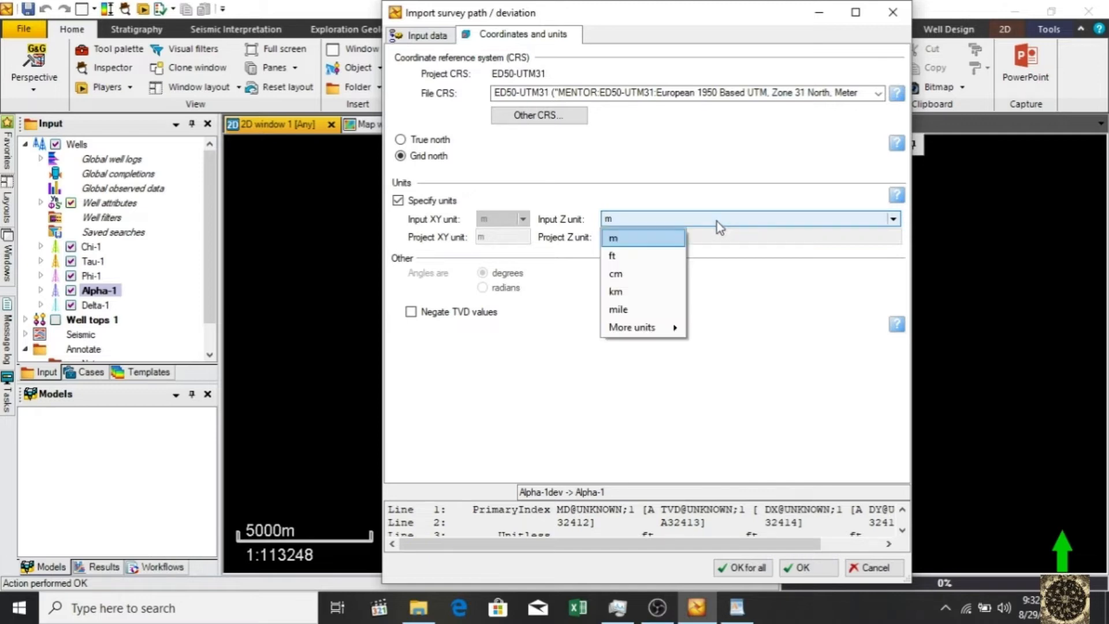
left_click(640, 256)
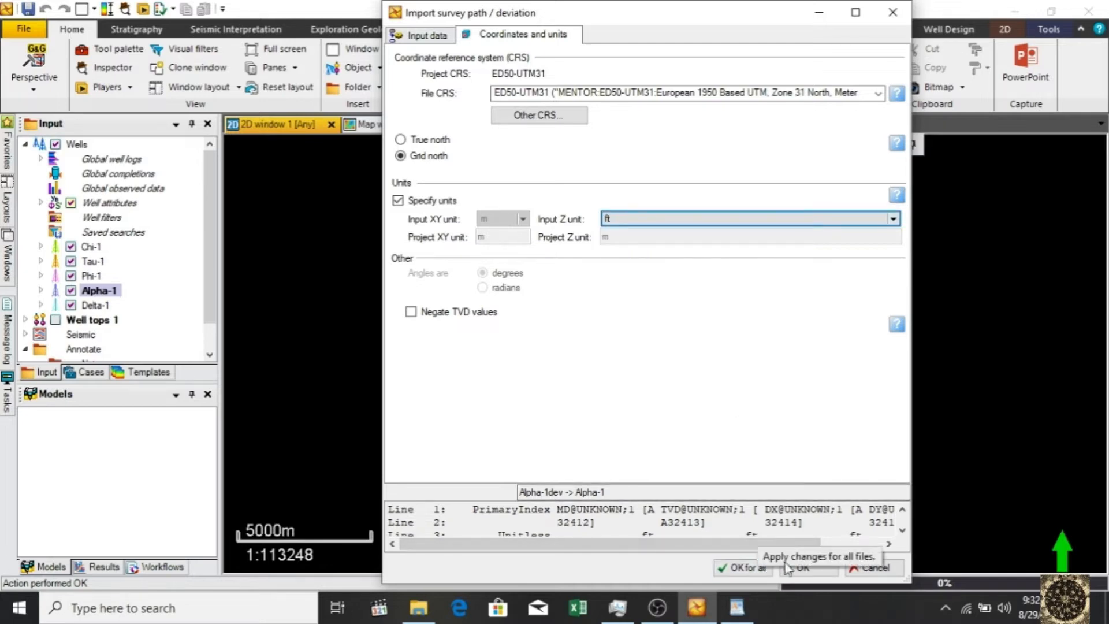
left_click(801, 569)
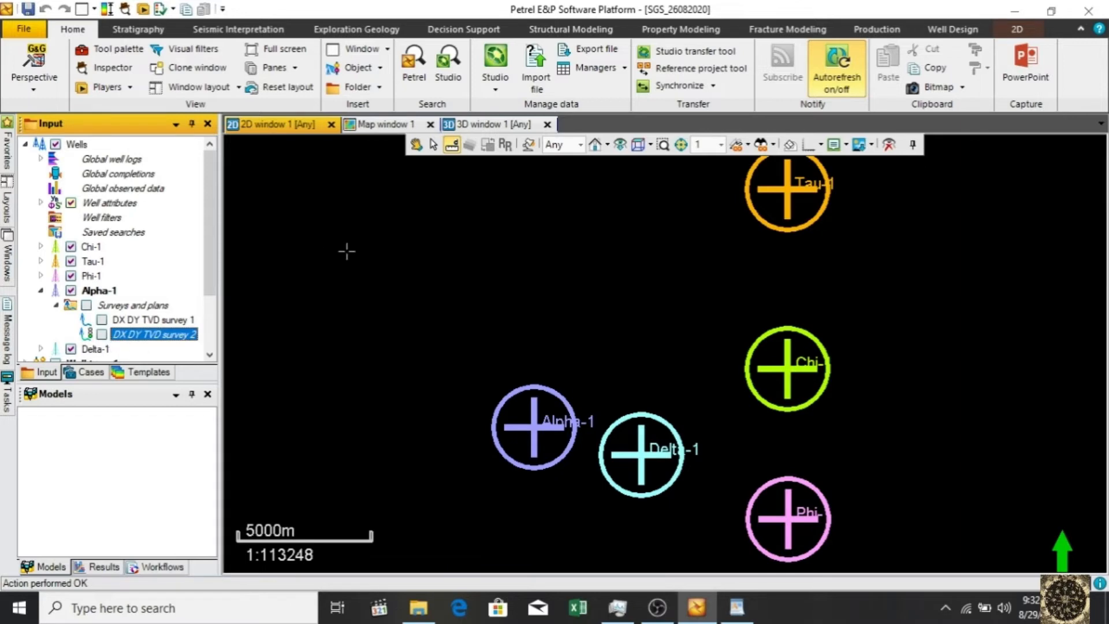
Step: Show Alpha-1's DX DY TVD survey 2 in the 3D window
left_click(482, 124)
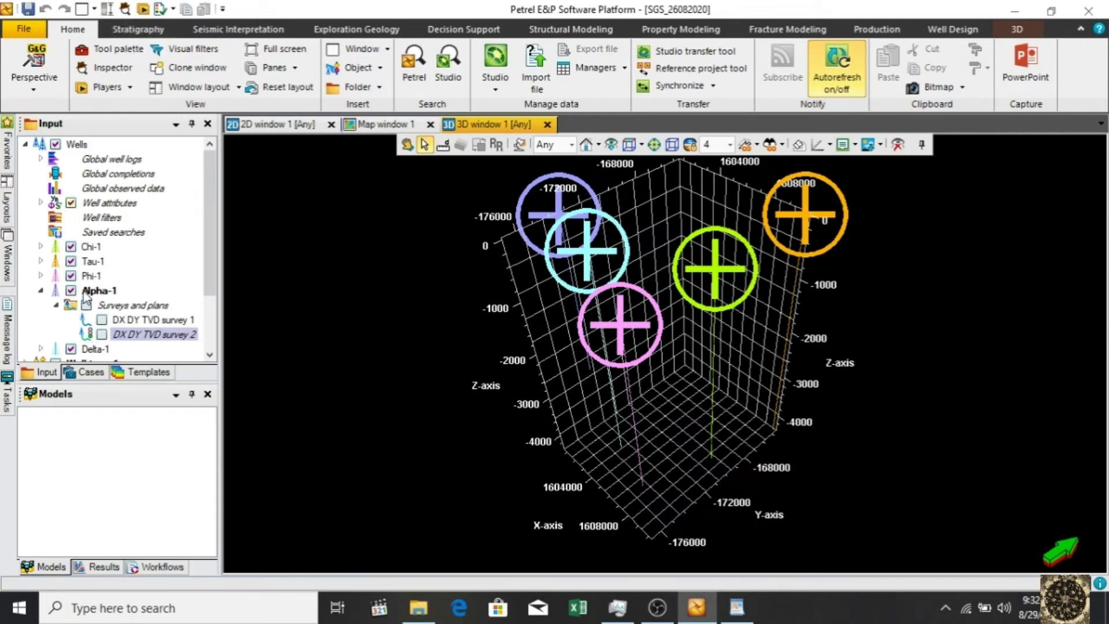
left_click(103, 334)
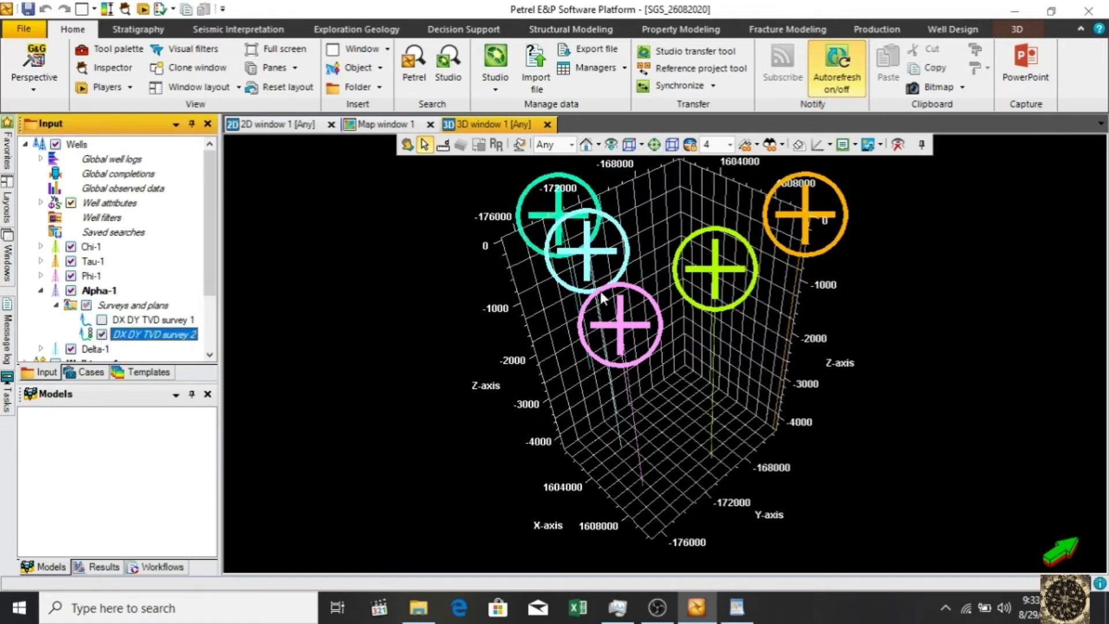
Step: In the Wells folder's symbol style, hide the well symbols and show the well labels in 2D at font size 20
left_click(407, 145)
left_click_drag(587, 291, 654, 358)
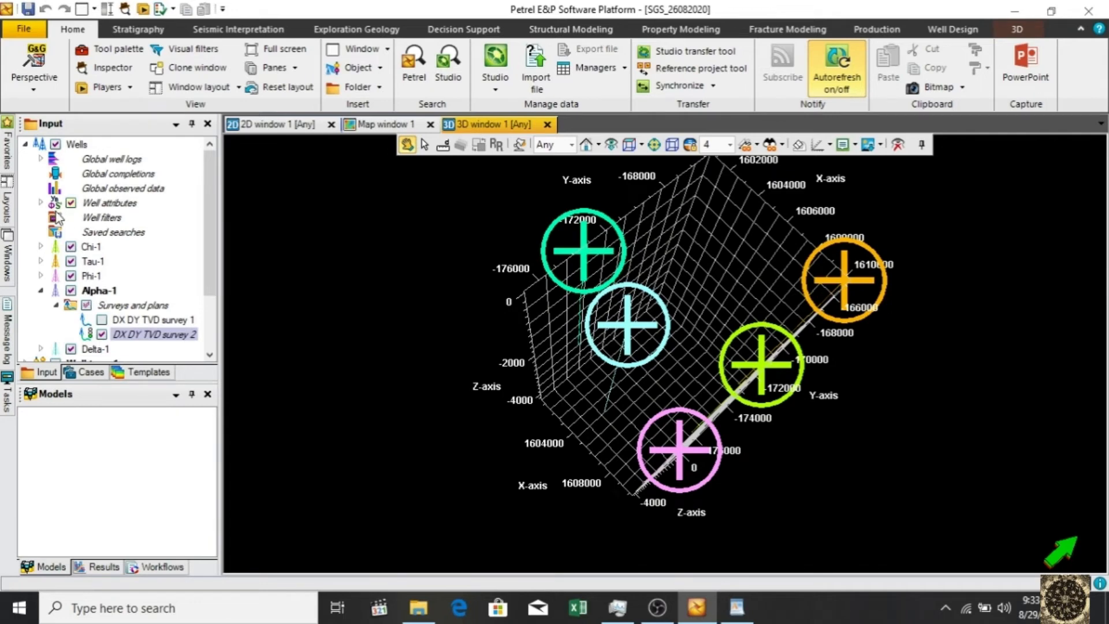
left_click(76, 145)
right_click(77, 146)
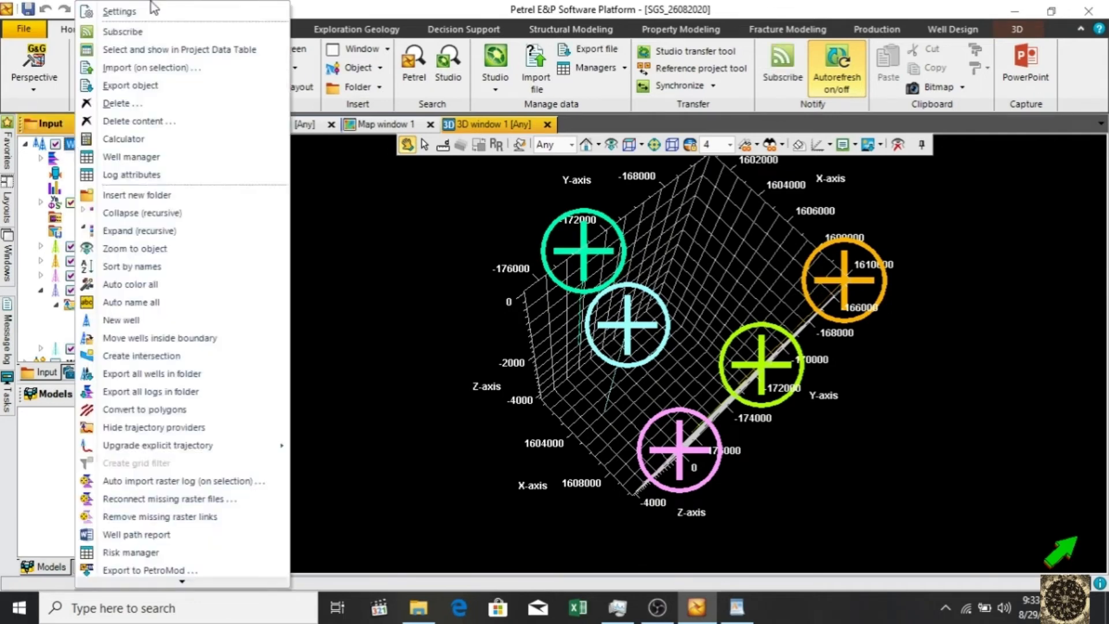
left_click(116, 10)
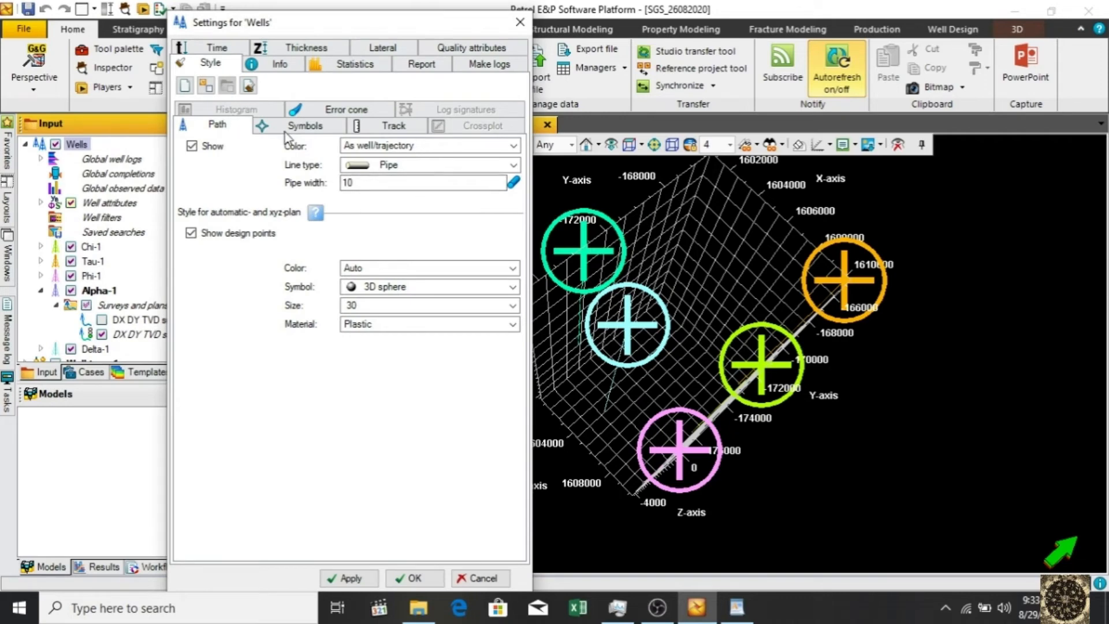
left_click(304, 126)
left_click(186, 303)
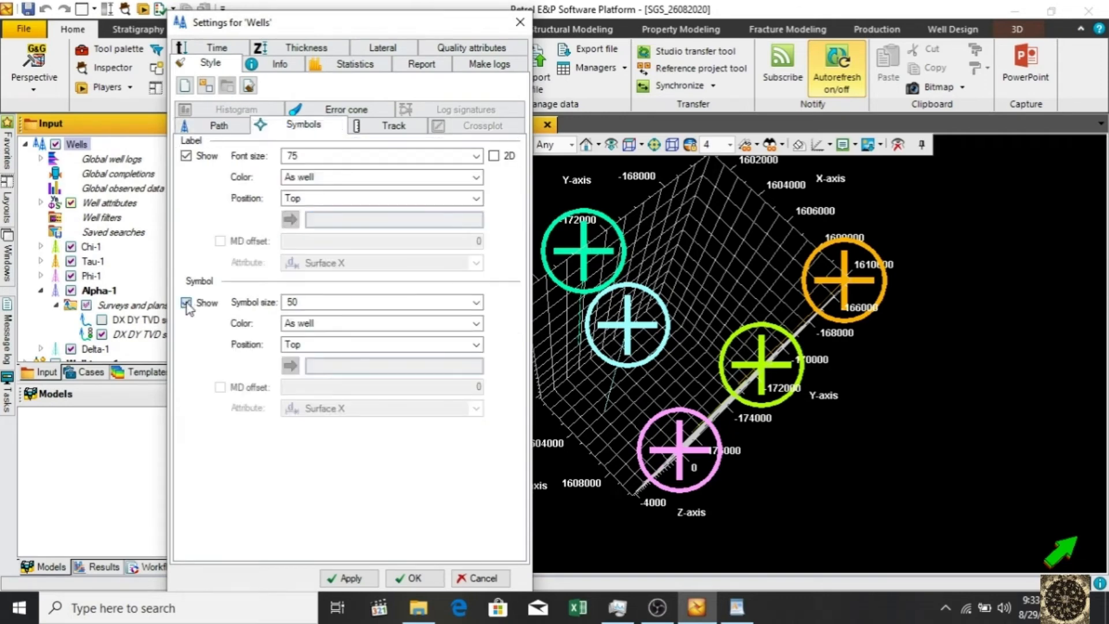
left_click(351, 578)
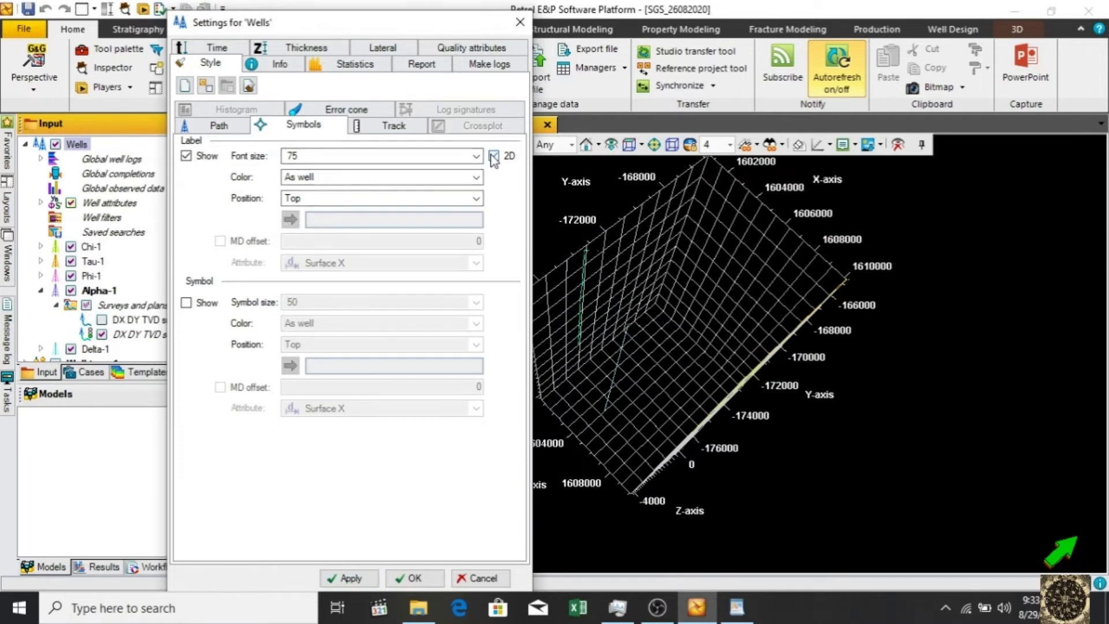
left_click(348, 575)
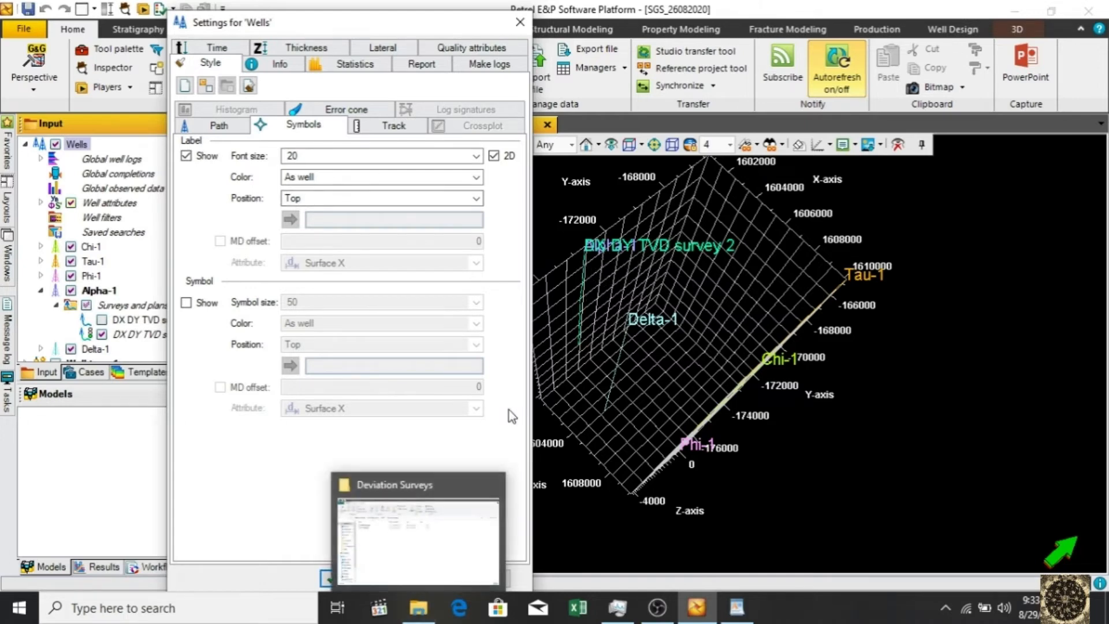
left_click(416, 578)
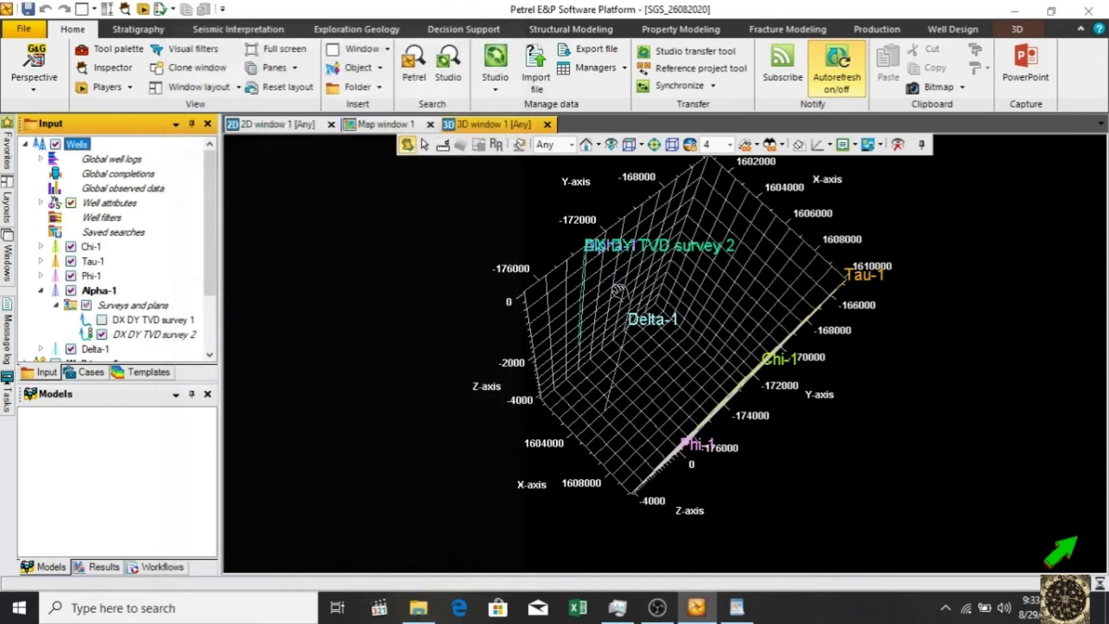
Step: Set the 3D window's vertical exaggeration to 2 and hide Alpha-1's DX DY TVD survey 2
left_click_drag(621, 332, 550, 286)
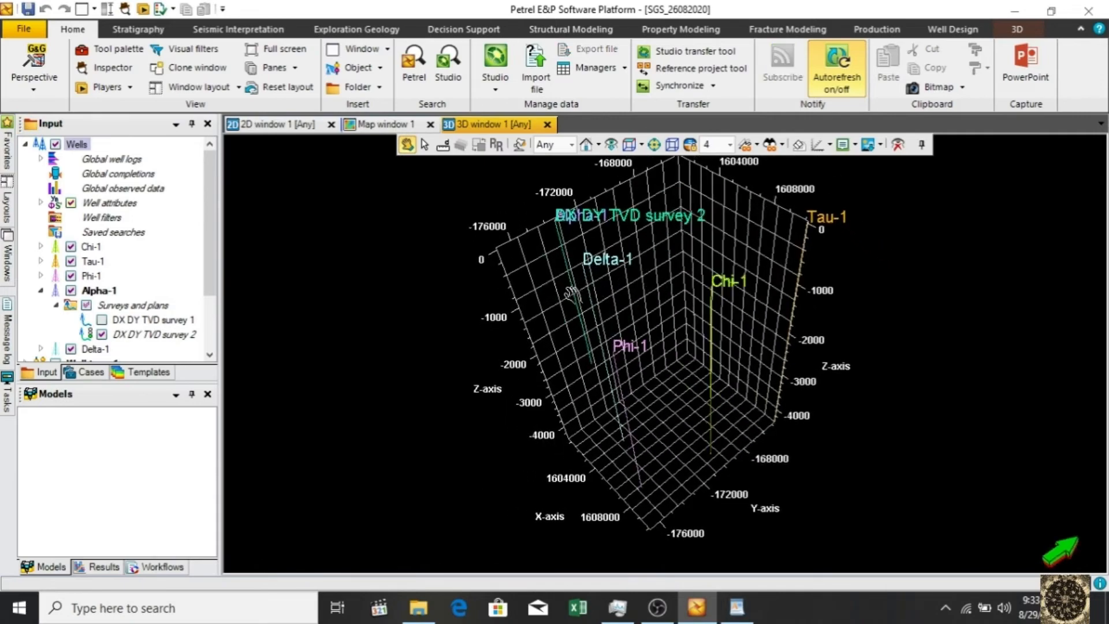
scroll(571, 293, "up", 2)
scroll(571, 293, "up", 2)
left_click_drag(524, 396, 595, 422)
mouse_move(639, 358)
left_mouse_down()
mouse_move(624, 348)
mouse_move(608, 359)
mouse_move(631, 373)
left_mouse_up()
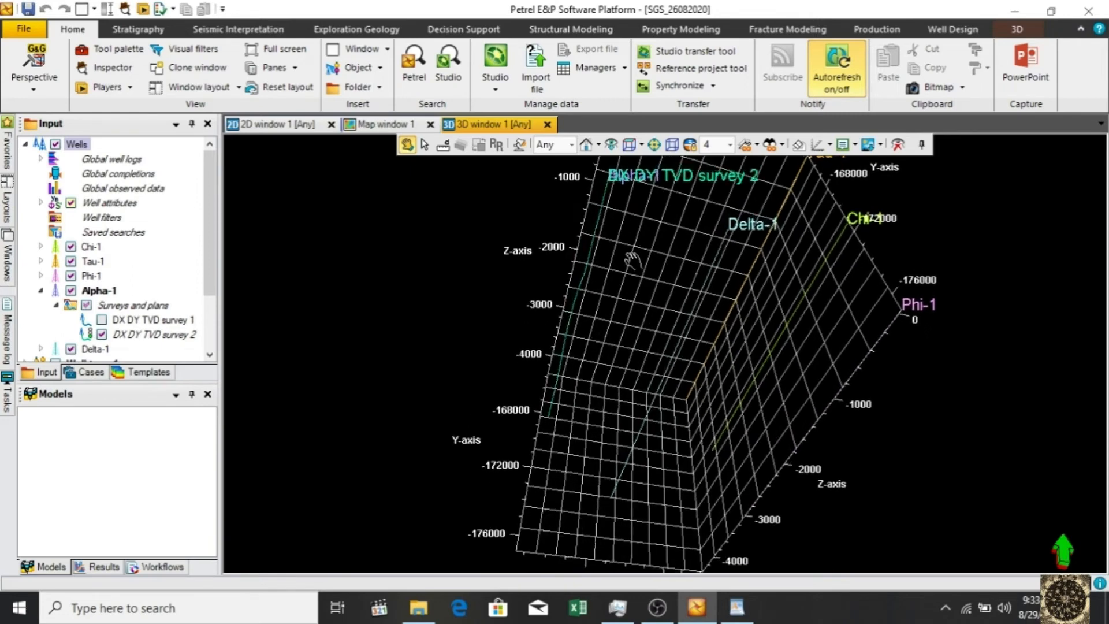
left_click(730, 145)
scroll(722, 173, "up", 3)
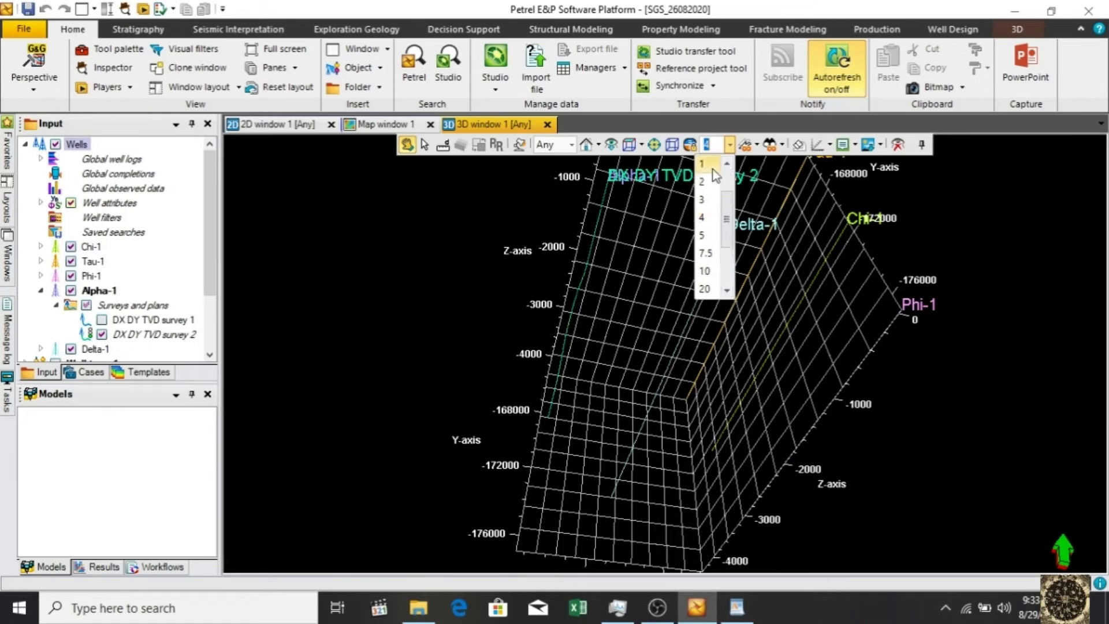
left_click(709, 183)
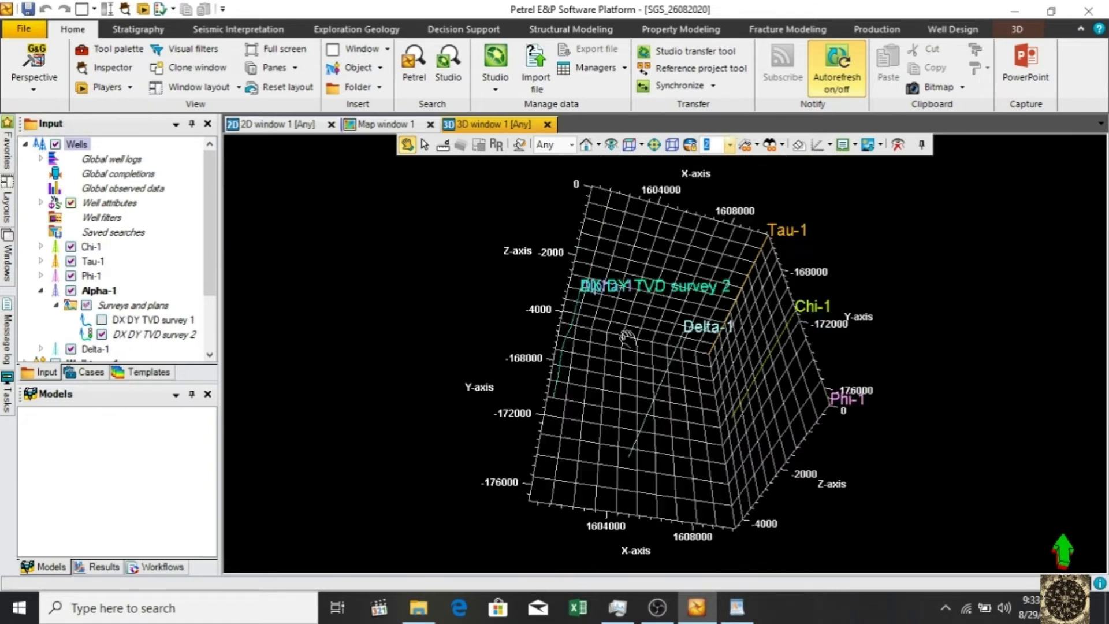
left_click(102, 334)
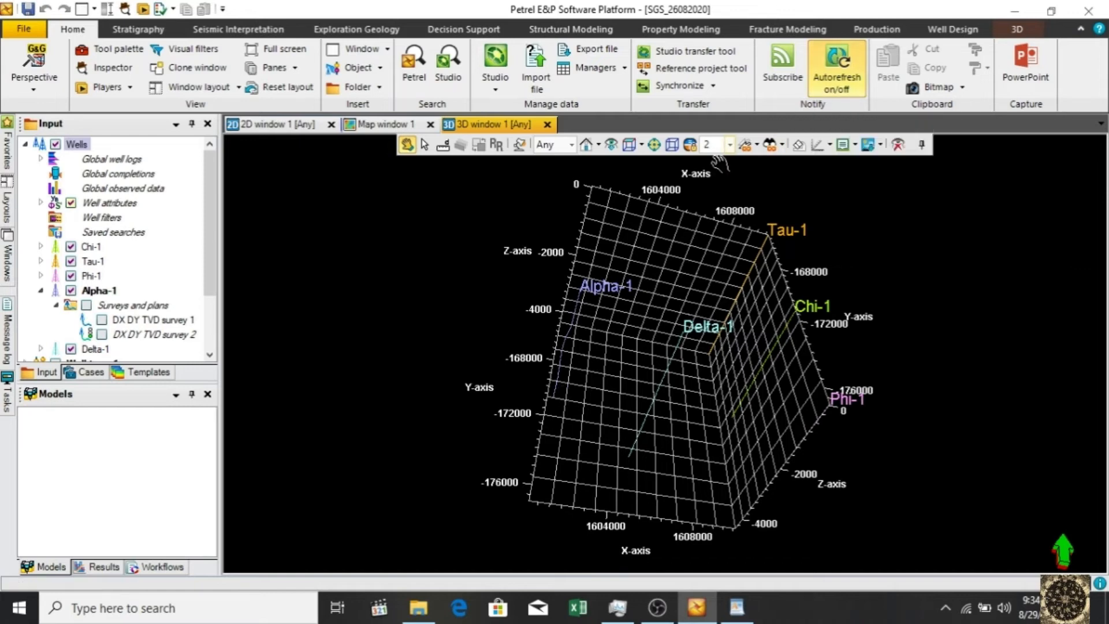
Step: Set the pipe width of the well paths to 20 for the whole Wells folder, keeping the As well/trajectory color
right_click(67, 141)
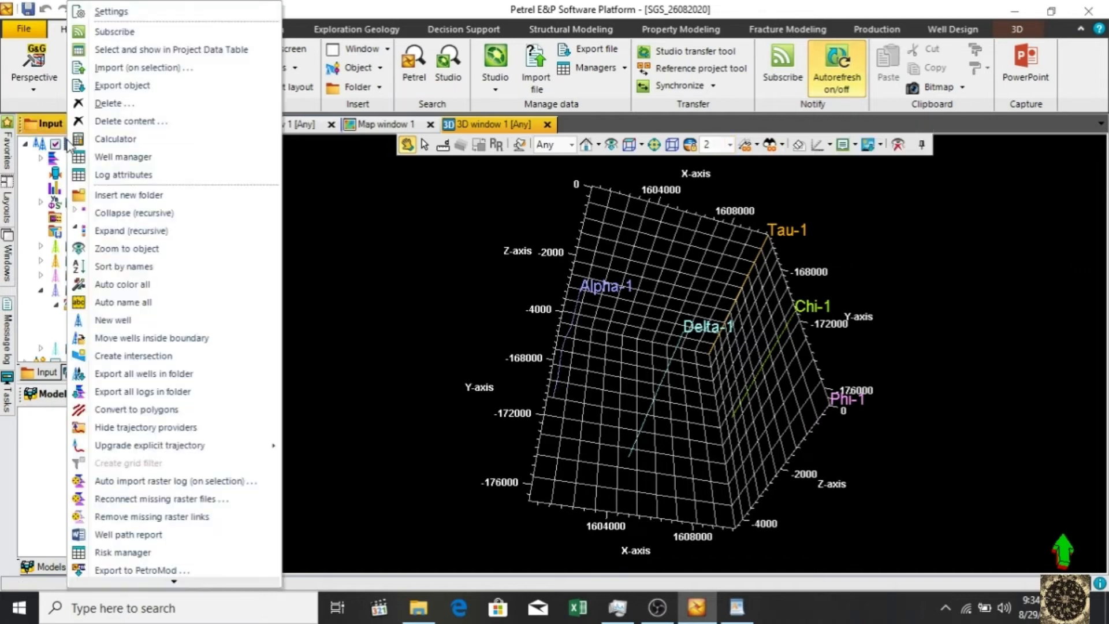
left_click(110, 13)
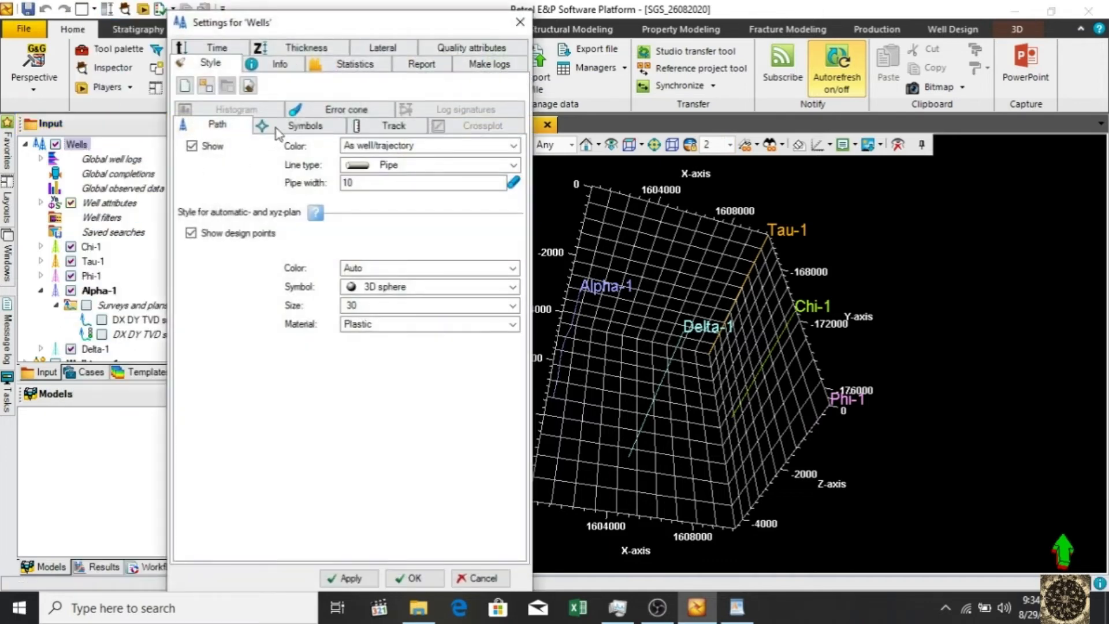
left_click_drag(401, 34, 282, 40)
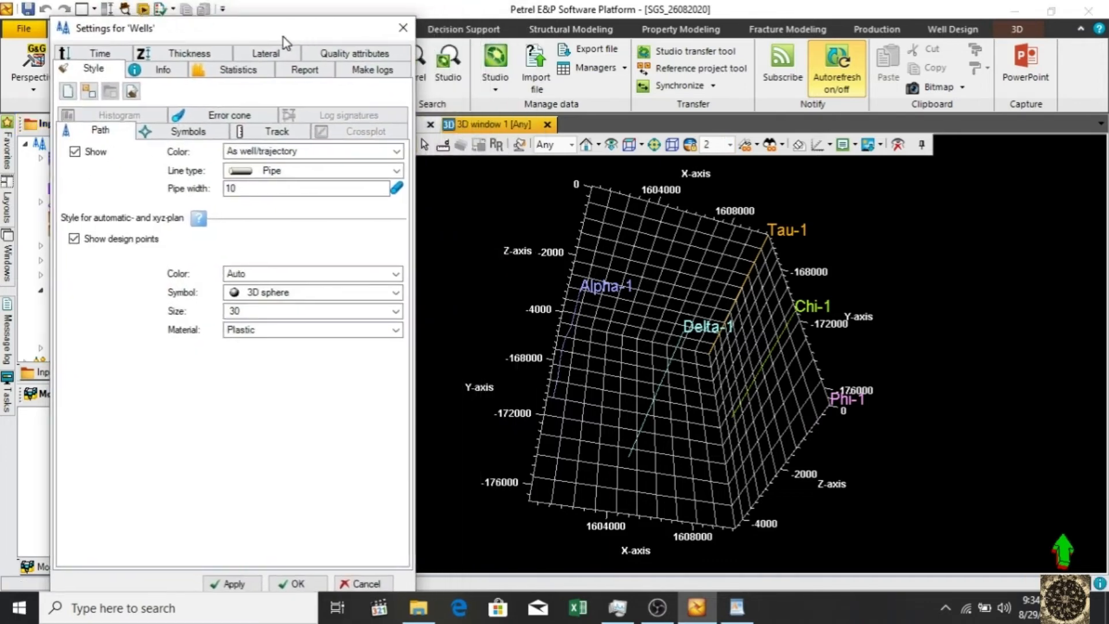
left_click(292, 173)
left_click(293, 173)
left_click(286, 188)
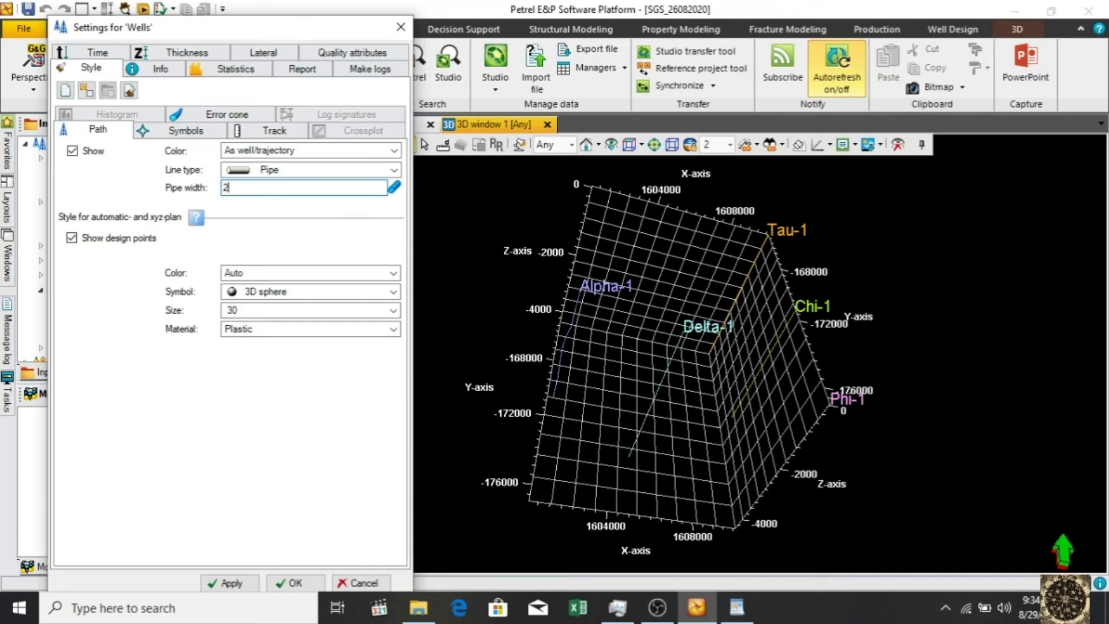
left_click(236, 584)
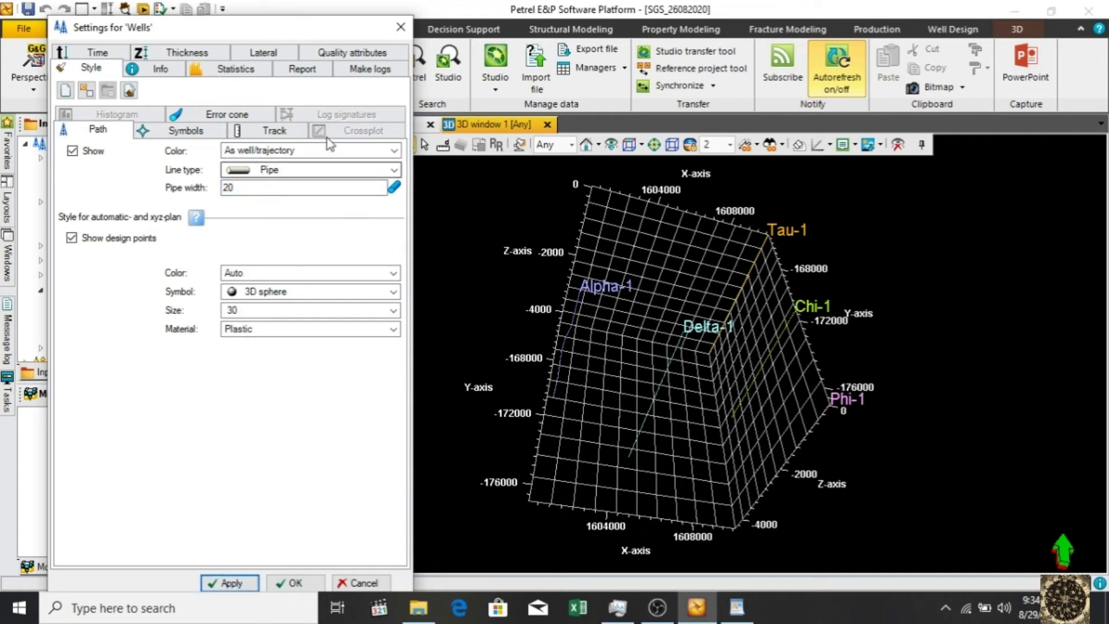
left_click(283, 152)
left_click(283, 151)
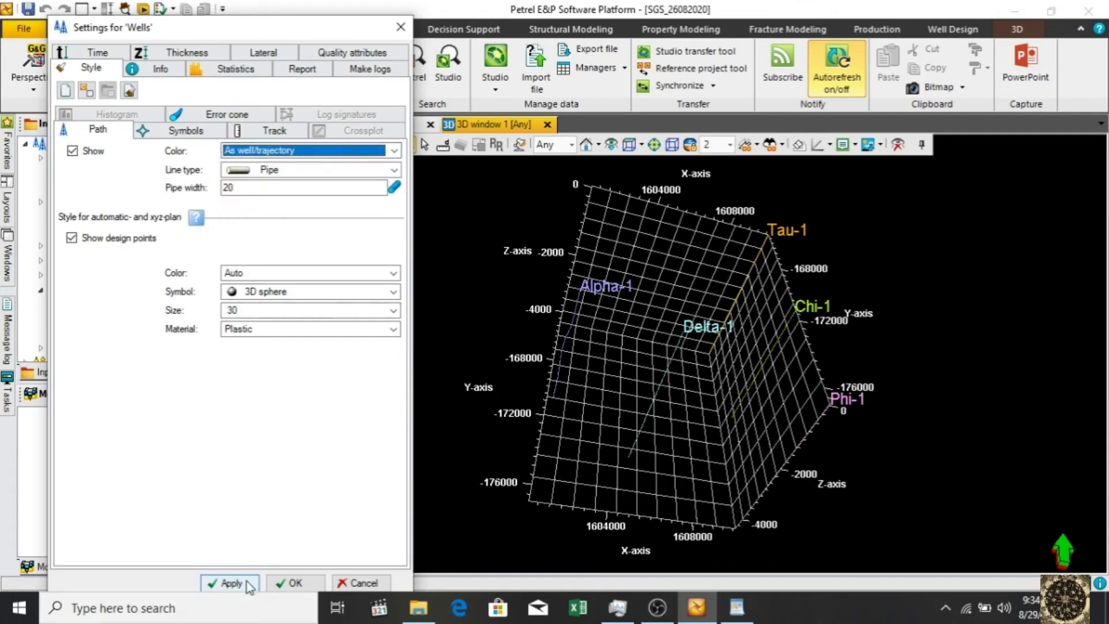
left_click(285, 583)
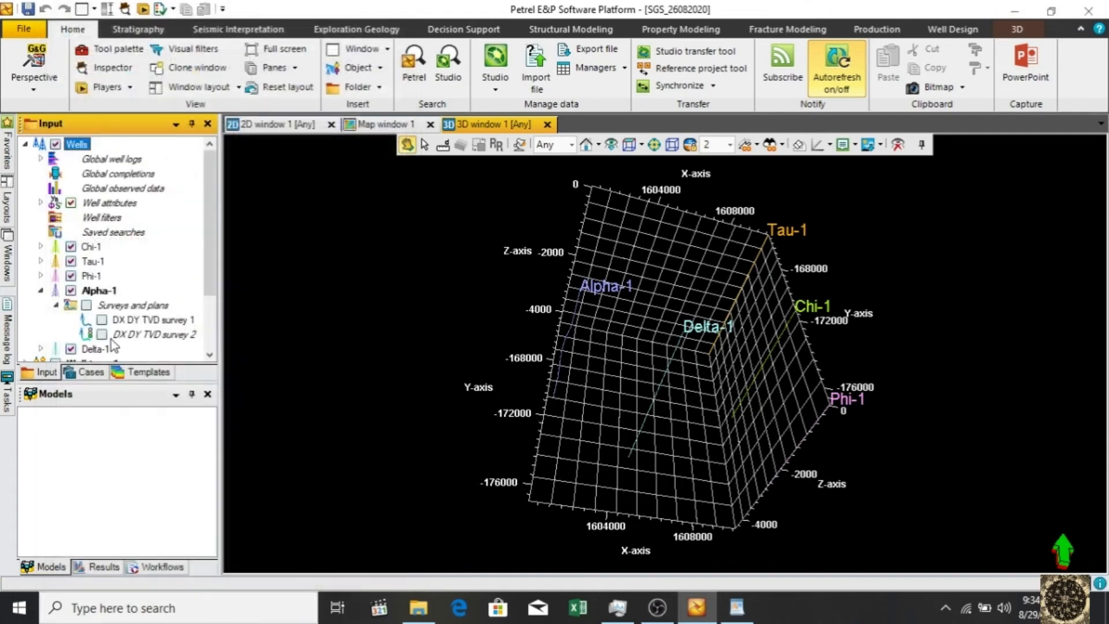
Step: Collapse Alpha-1 and load Phi-1dev.txt into the Phi-1 well as a Well path/deviation (ASCII) file
left_click(104, 335)
left_click(103, 334)
left_click(40, 290)
left_click(88, 277)
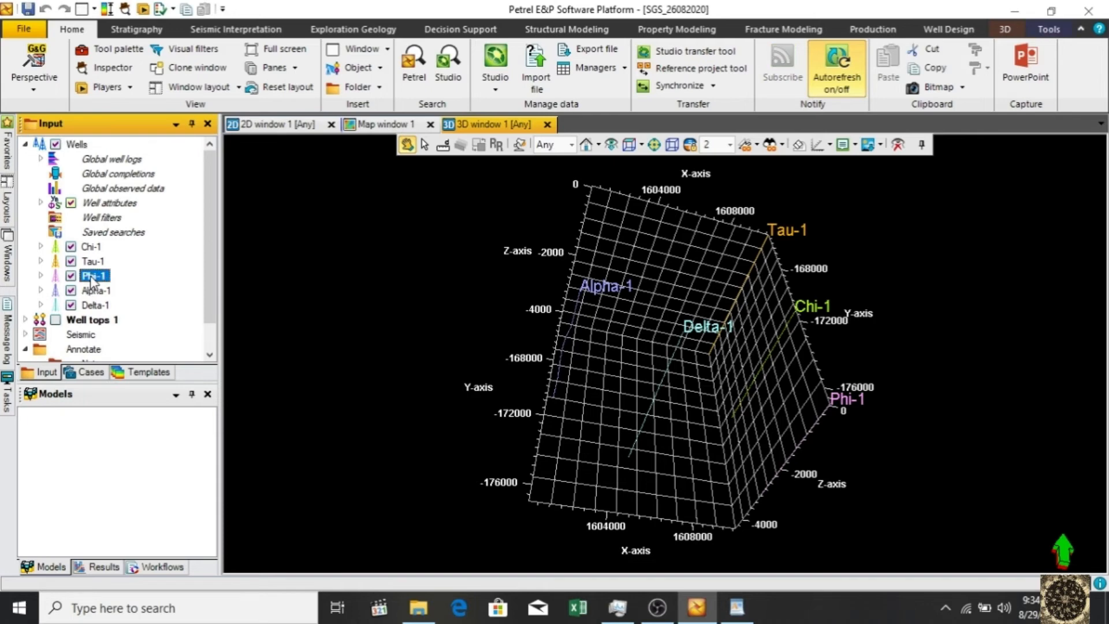
right_click(90, 280)
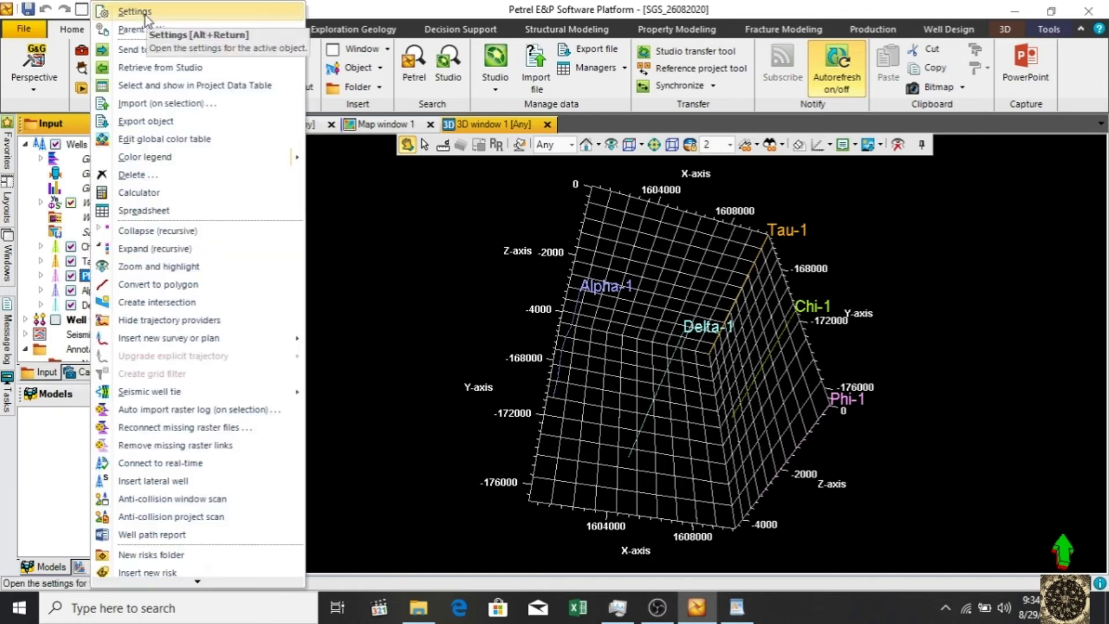
left_click(151, 101)
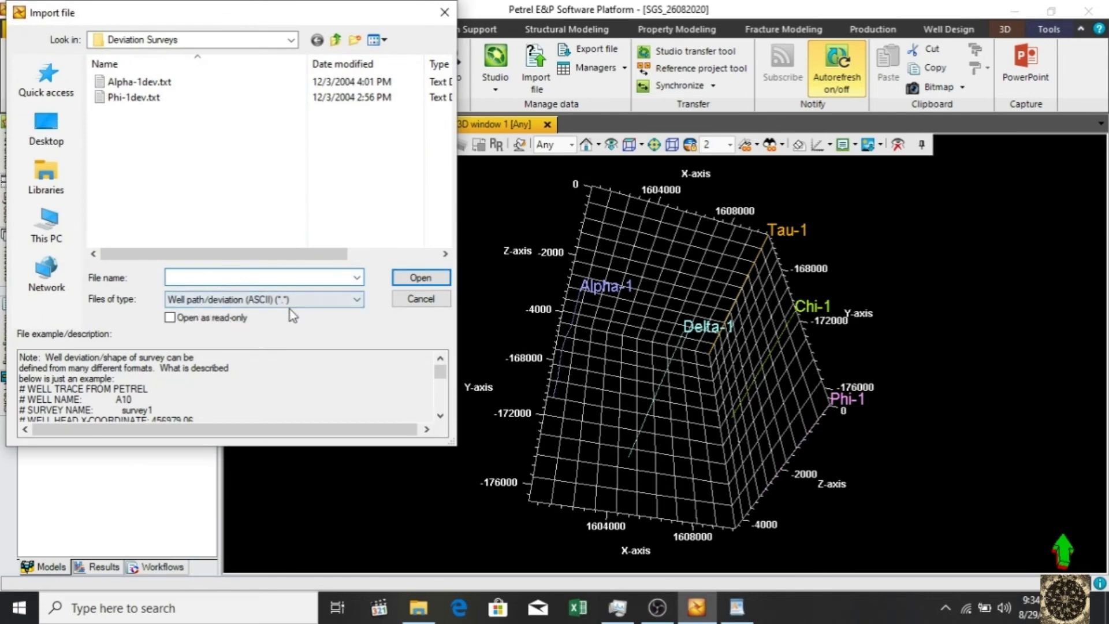
double_click(133, 103)
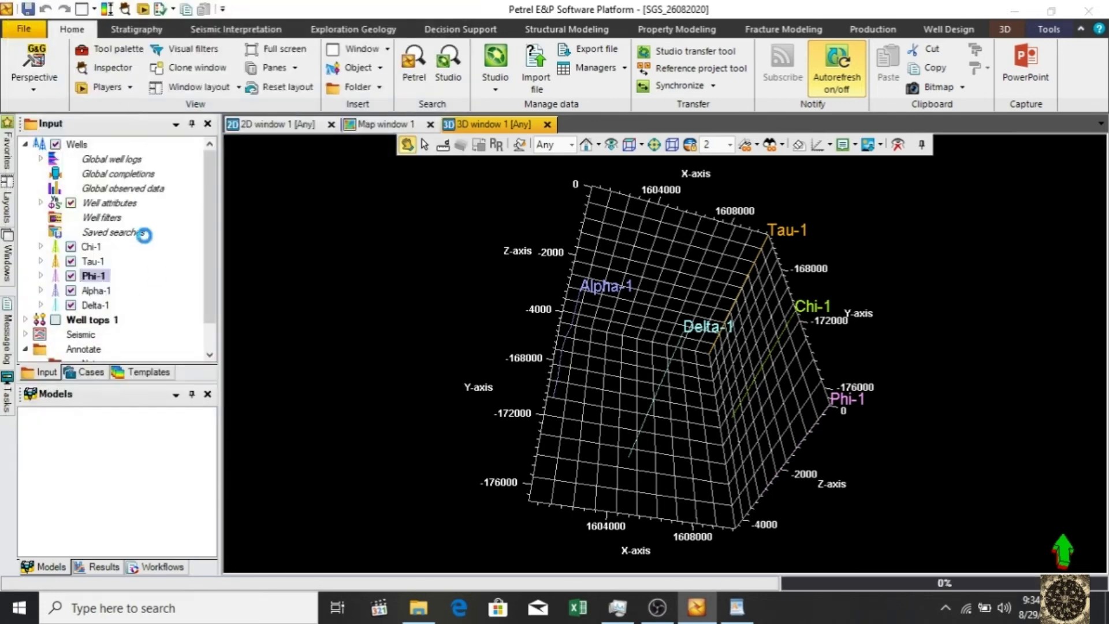
Step: Set Phi-1's trajectory format to DX, DY, TVD and assign column 4 to DX and column 5 to DY
left_click_drag(537, 6, 460, 19)
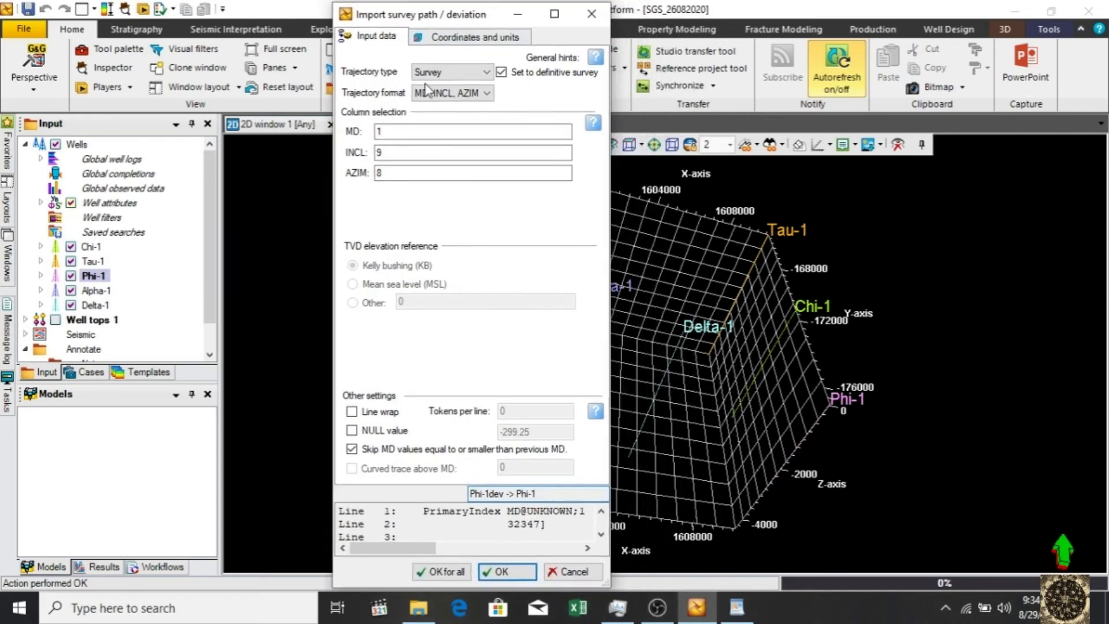
left_click(442, 93)
left_click(445, 120)
left_click_drag(610, 211, 811, 220)
double_click(382, 171)
type("4")
double_click(402, 196)
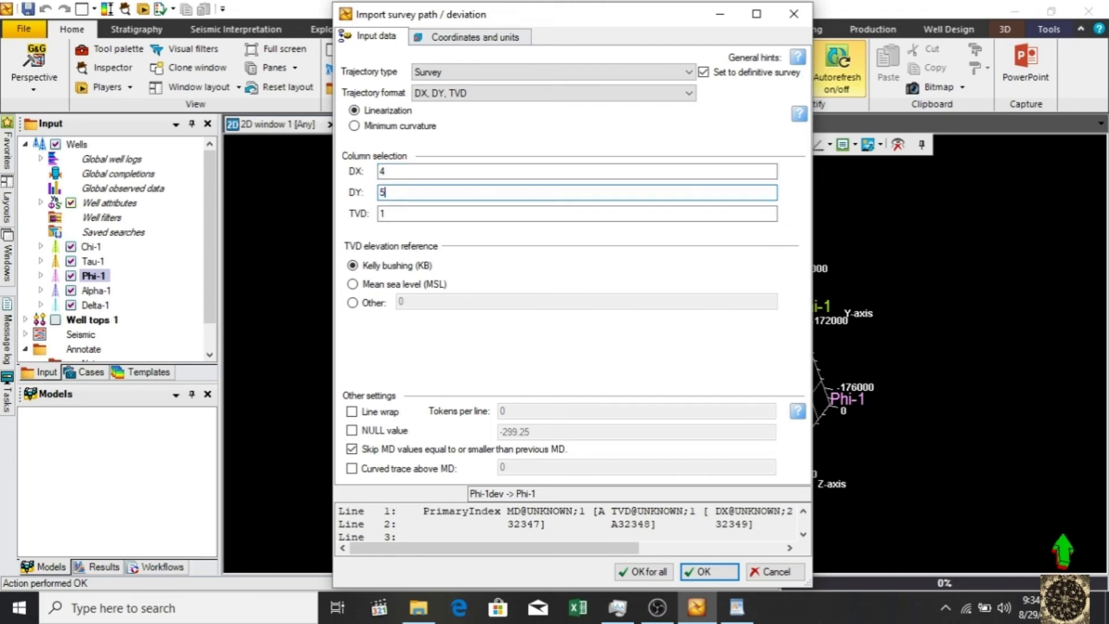
key("Tab")
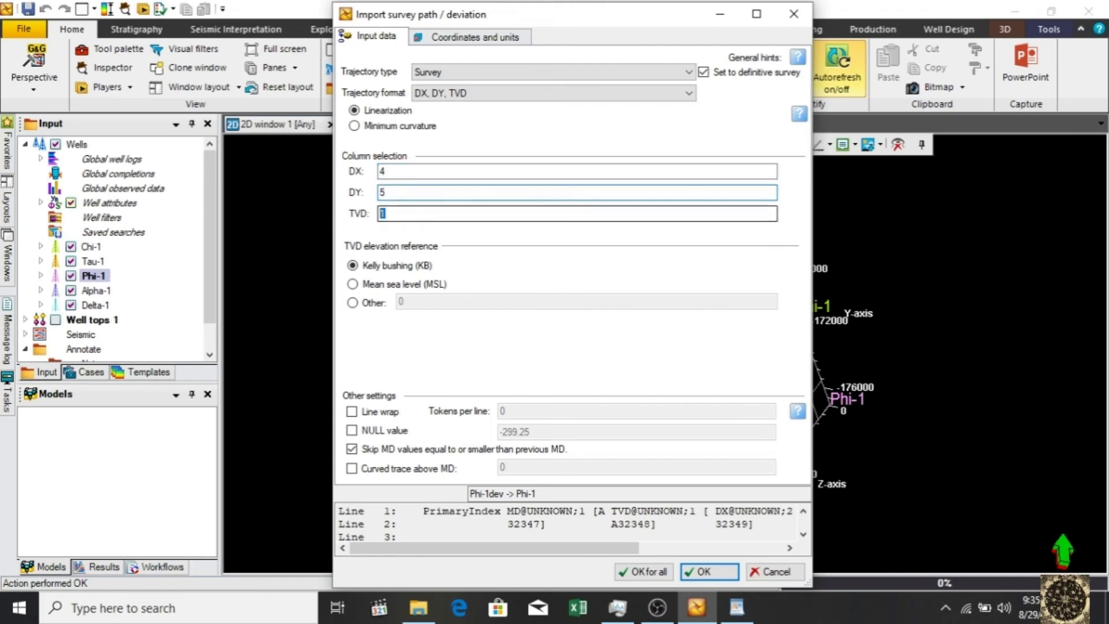
Step: Keep the ED50-UTM31 file CRS, specify ft as the input Z unit, and complete the Phi-1 survey import
left_click(490, 32)
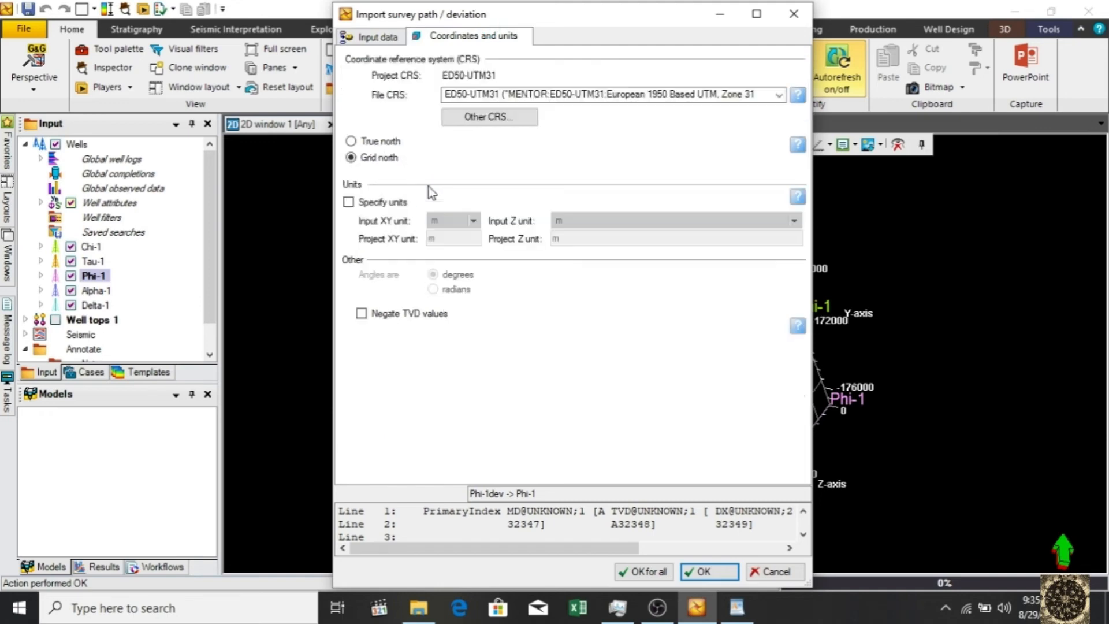
left_click(372, 207)
left_click(731, 220)
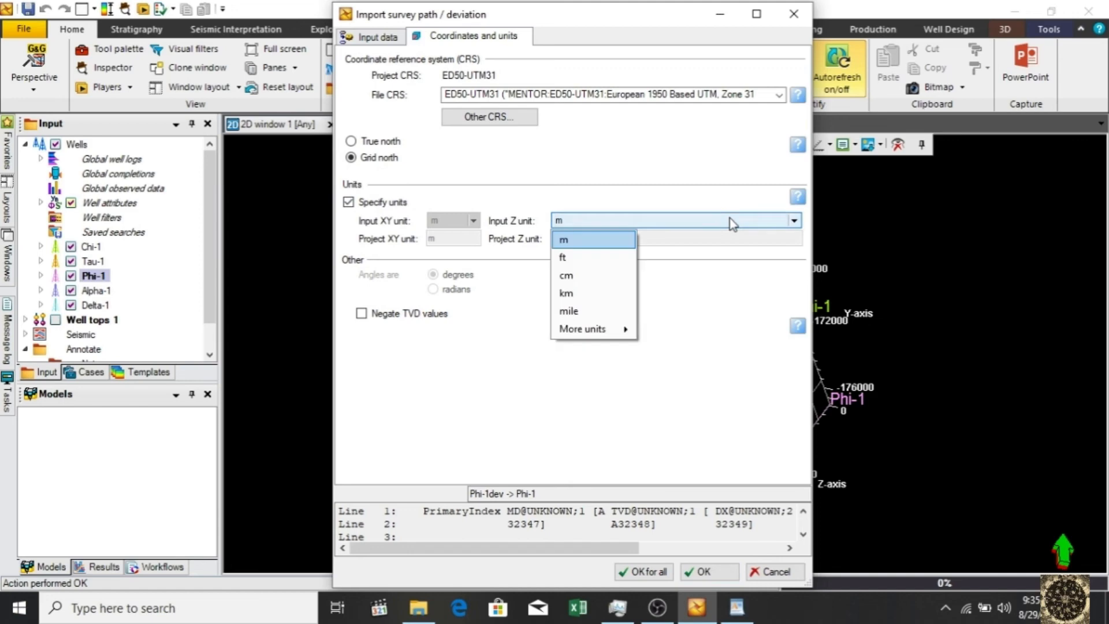
left_click(602, 261)
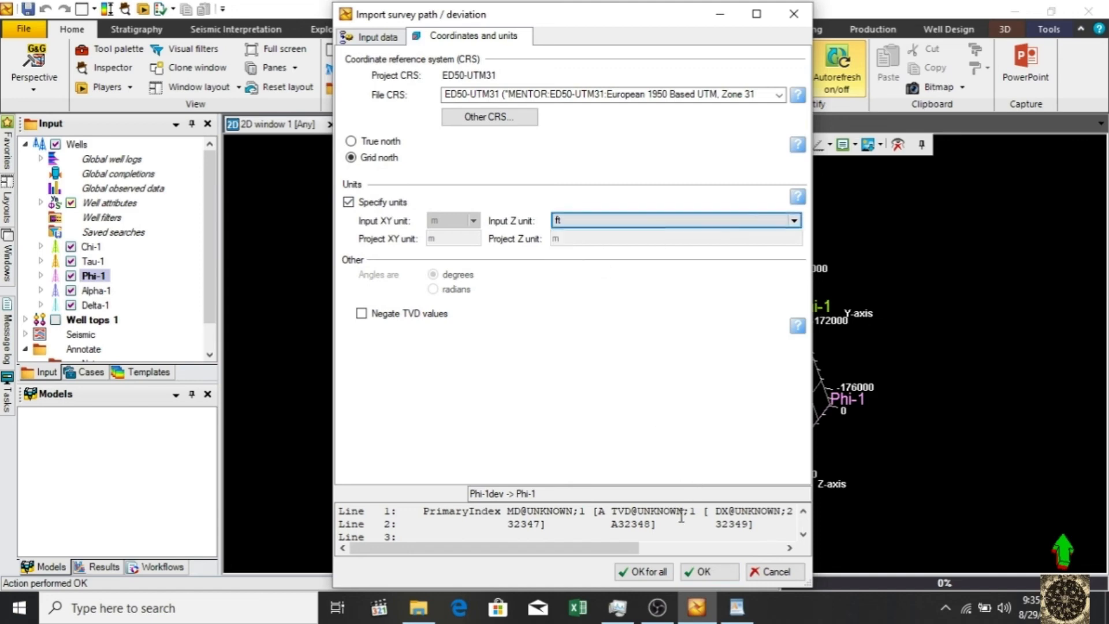
left_click(699, 571)
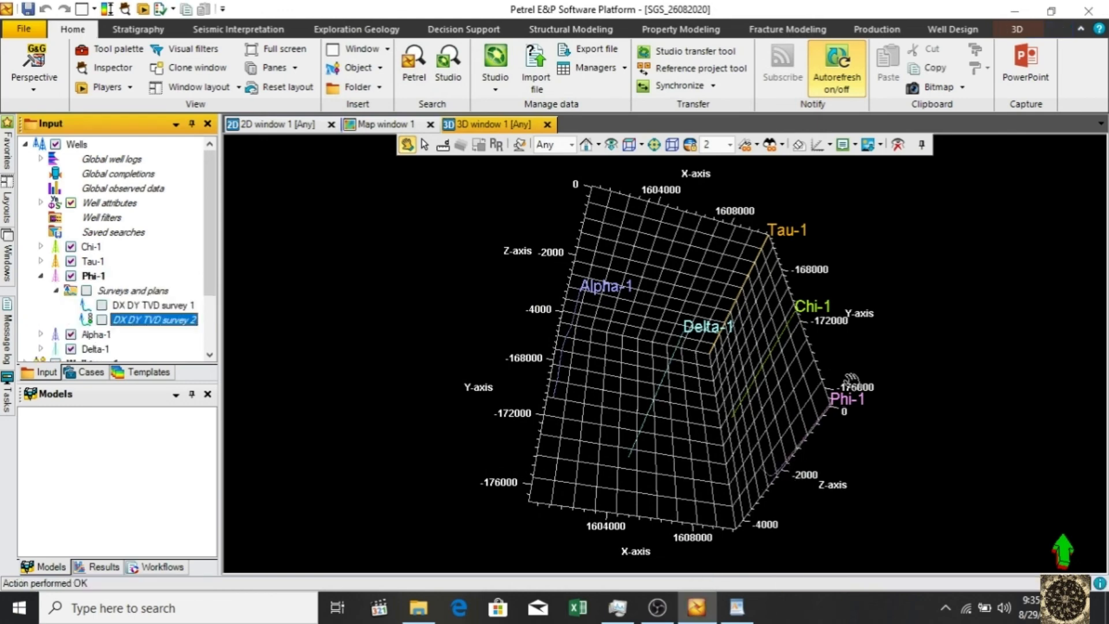
left_click_drag(800, 378, 679, 326)
left_click_drag(781, 428, 644, 450)
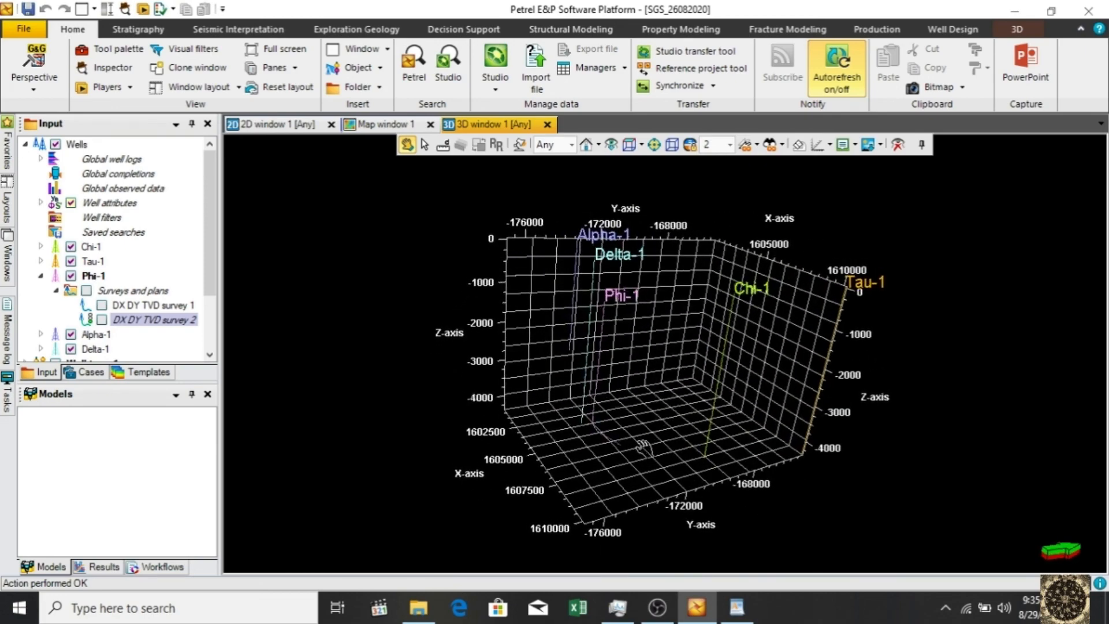